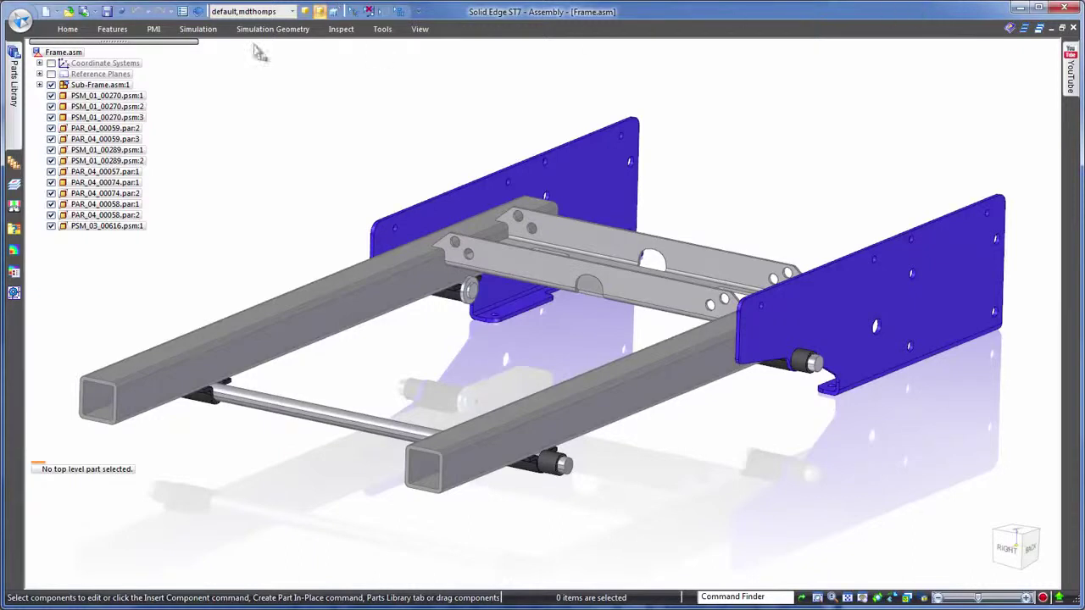
# - Open the SolidWorks part Adapter.SLDPRT using the ISO Part.par template from the Presentation templates
pyautogui.click(20, 20)
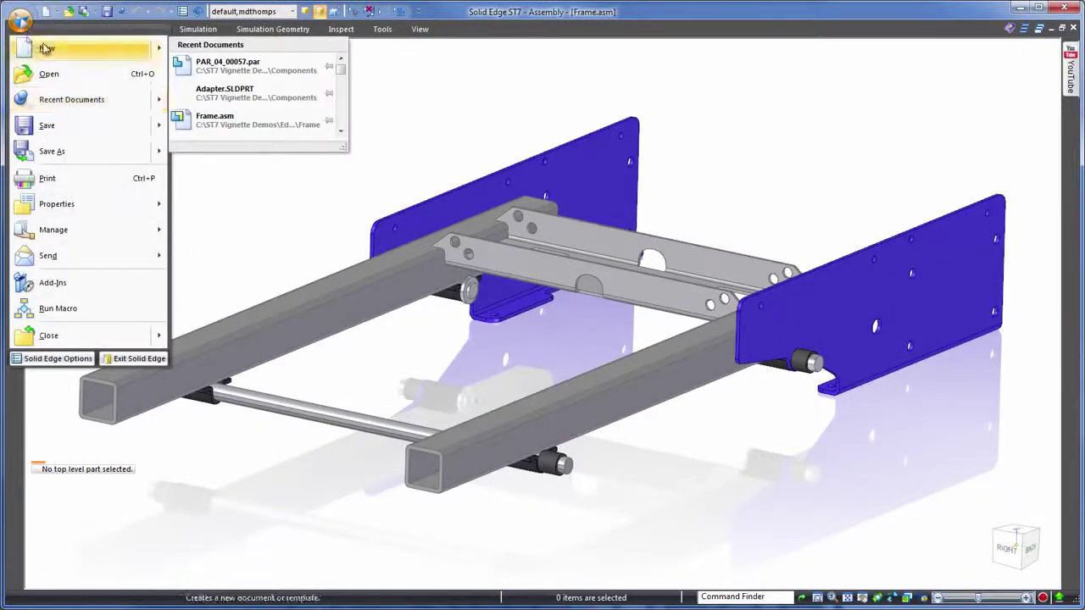
pyautogui.click(66, 77)
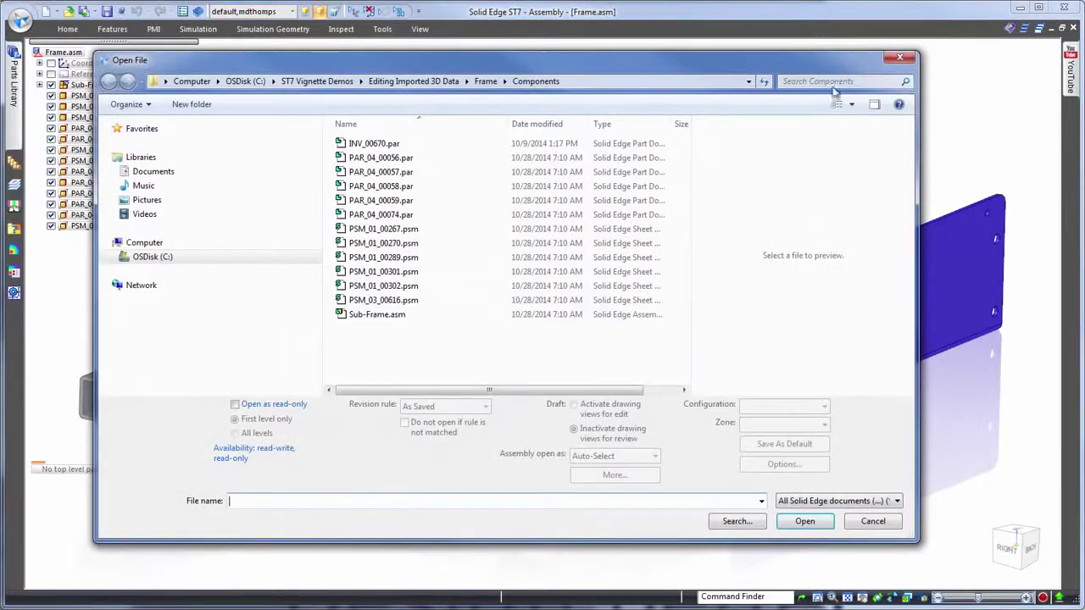
pyautogui.click(898, 501)
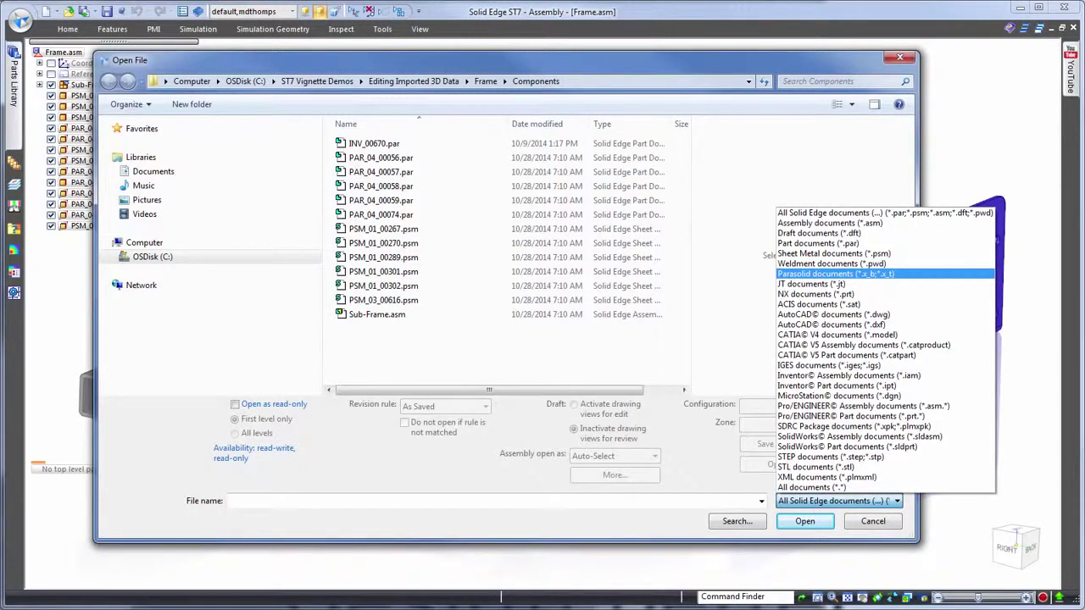
pyautogui.click(846, 447)
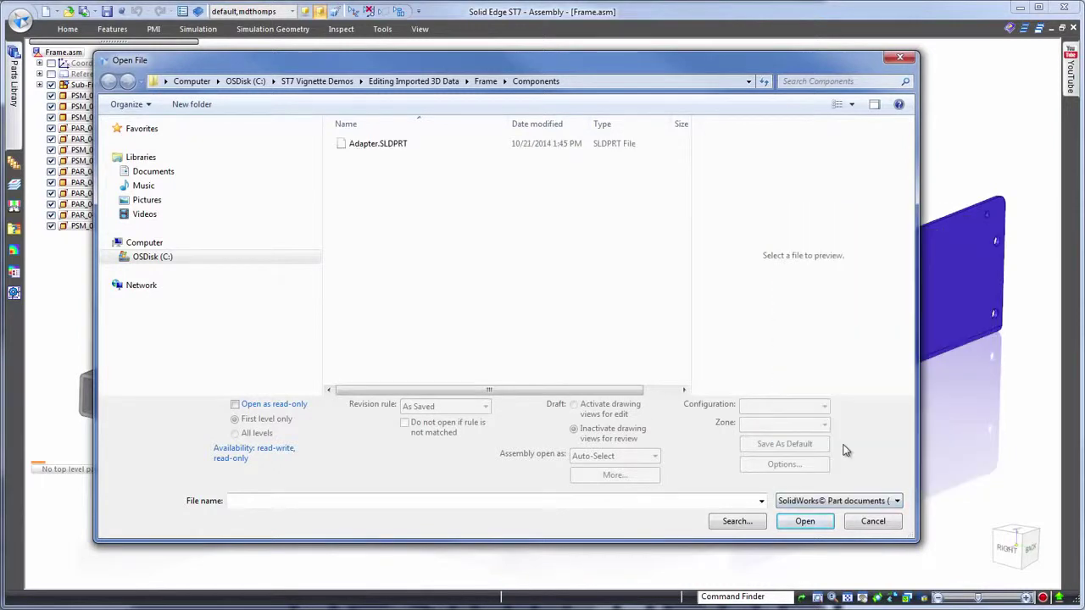
pyautogui.click(378, 145)
pyautogui.click(805, 521)
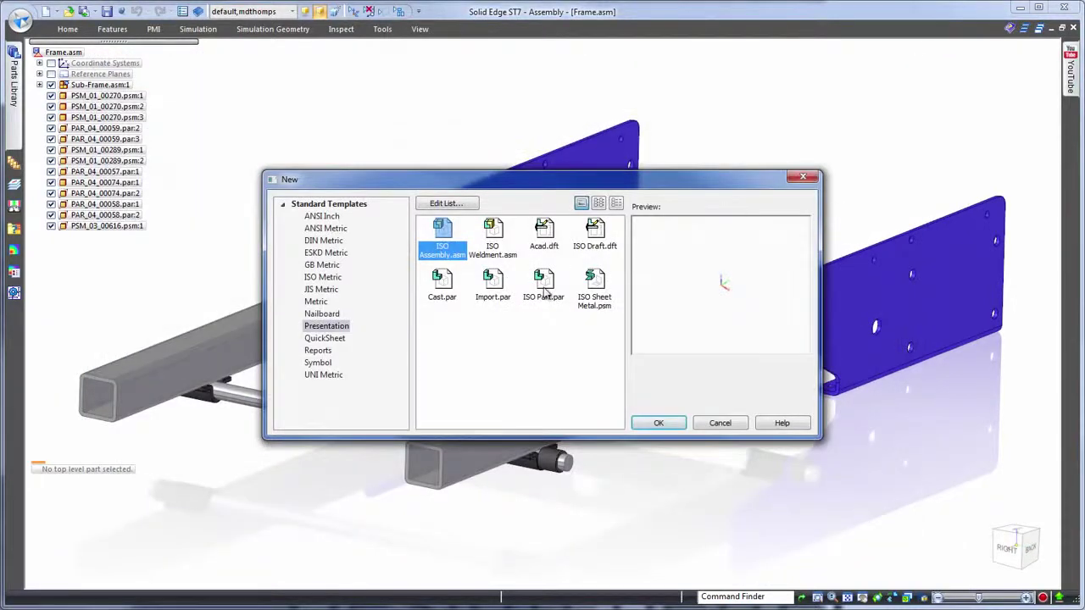
pyautogui.click(543, 284)
pyautogui.click(660, 423)
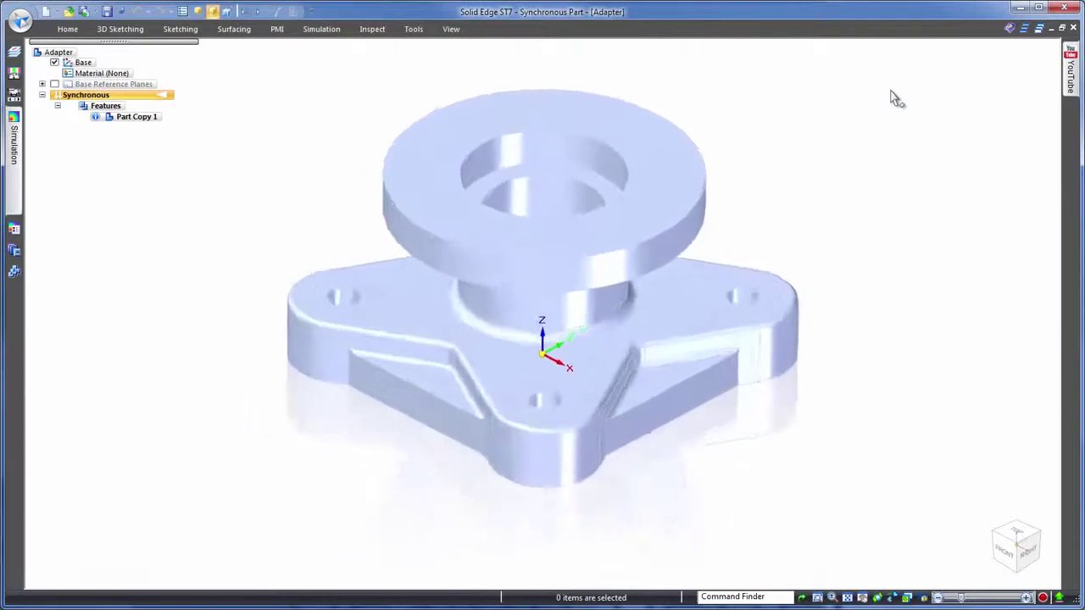
# - Hide the base coordinate system and paint the whole adapter body with the Orange style
pyautogui.click(54, 63)
pyautogui.click(451, 29)
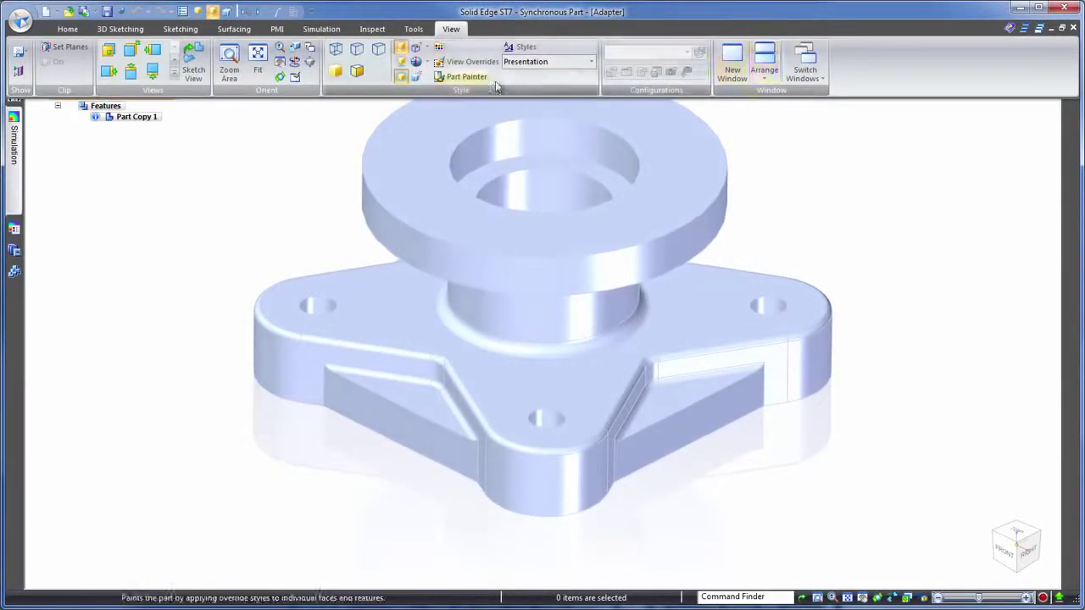
pyautogui.click(455, 77)
pyautogui.click(455, 110)
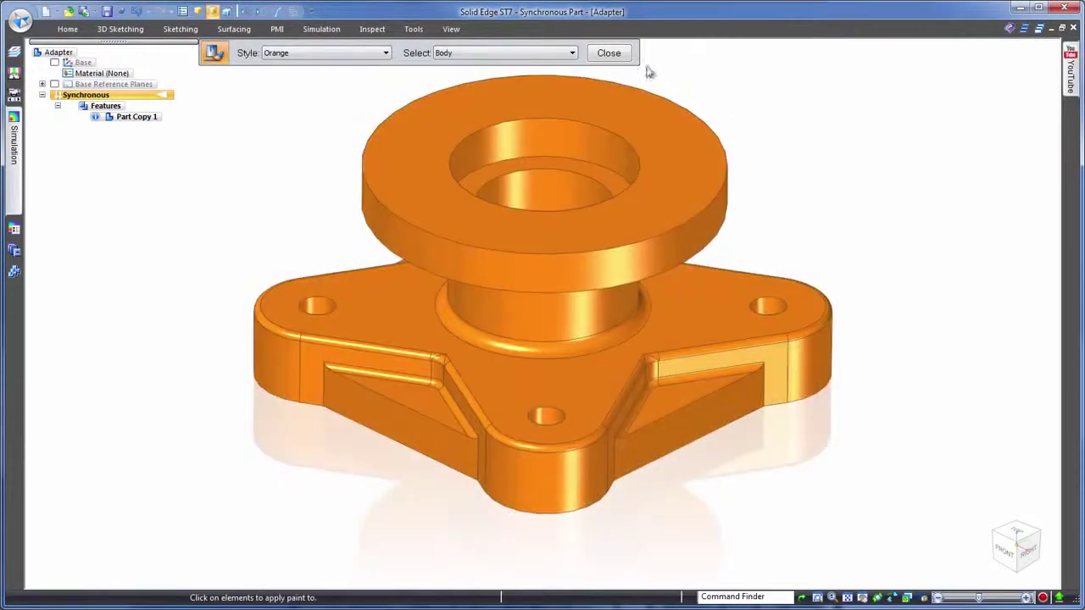
pyautogui.click(623, 56)
# - Lower the top face of the triangular web between the base lobes to make the webs thinner
pyautogui.hotkey('ctrl', 'i')
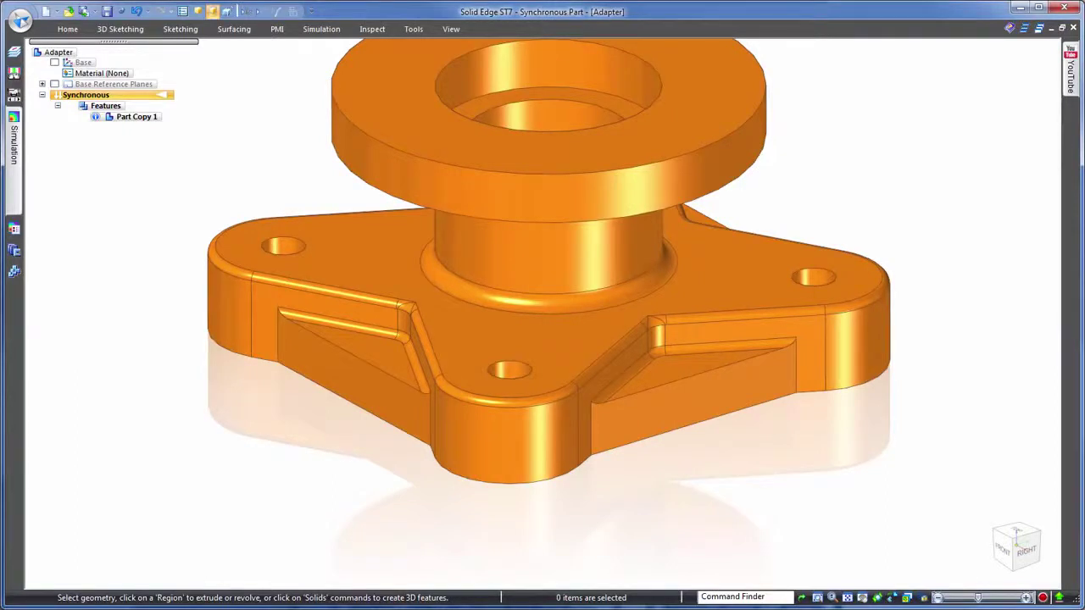
pyautogui.click(690, 381)
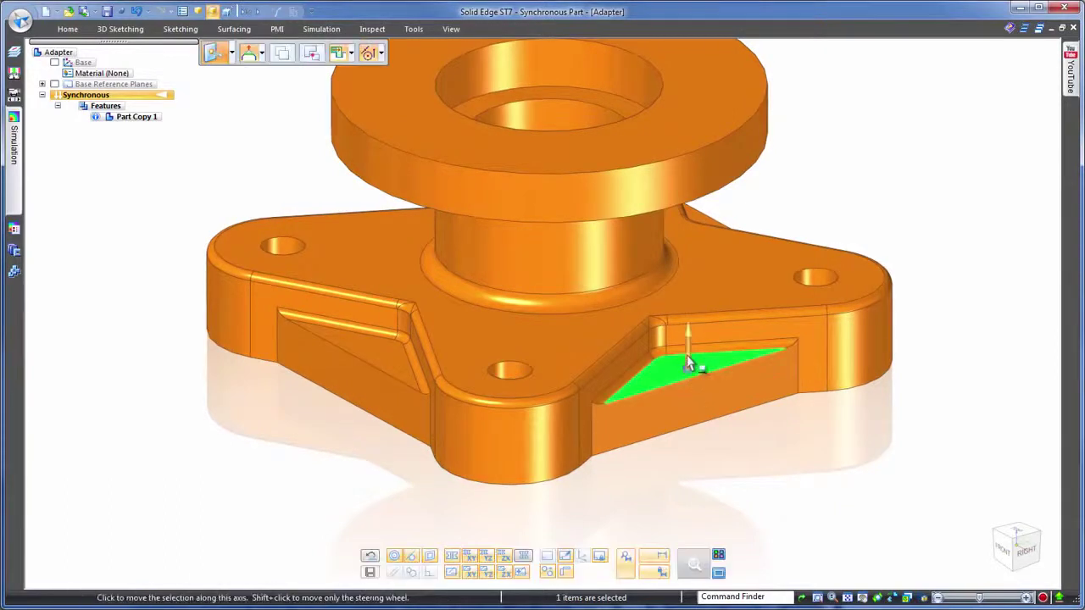
pyautogui.click(689, 361)
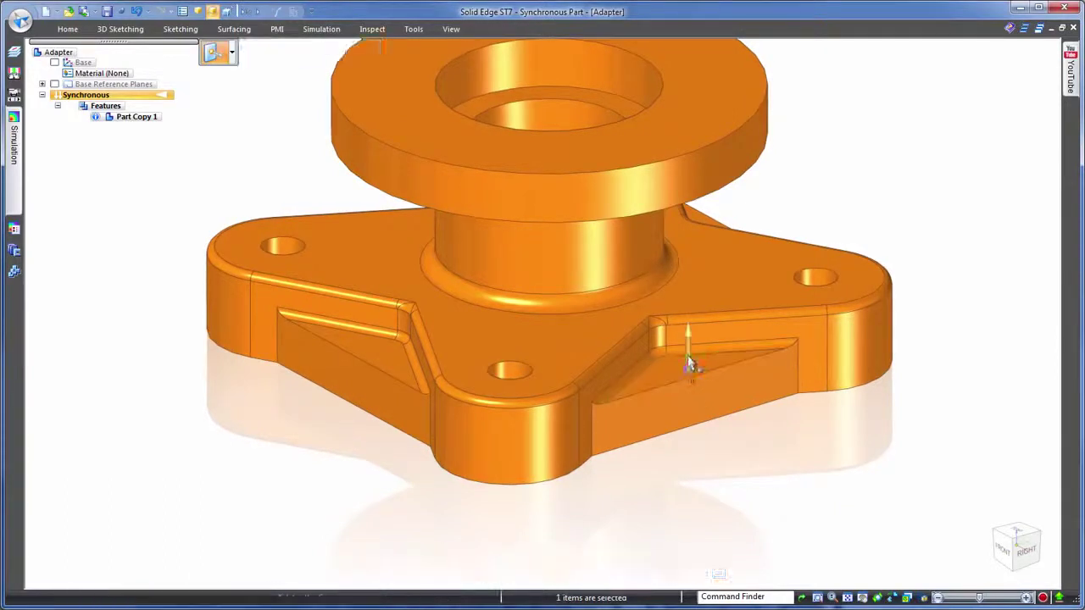
pyautogui.click(696, 404)
pyautogui.click(696, 404)
pyautogui.press('Escape')
# - Set the diameter of the mounting holes in the base lobes to 5 mm
pyautogui.moveTo(961, 225)
pyautogui.mouseDown(button='middle')
pyautogui.moveTo(966, 209)
pyautogui.moveTo(979, 218)
pyautogui.moveTo(968, 210)
pyautogui.mouseUp(button='middle')
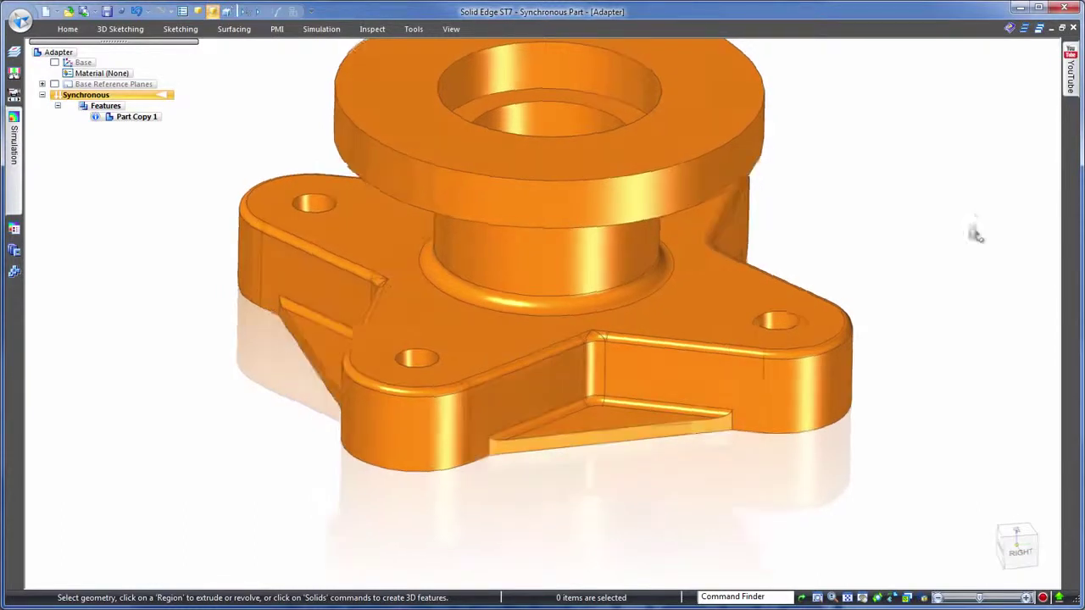
pyautogui.click(790, 314)
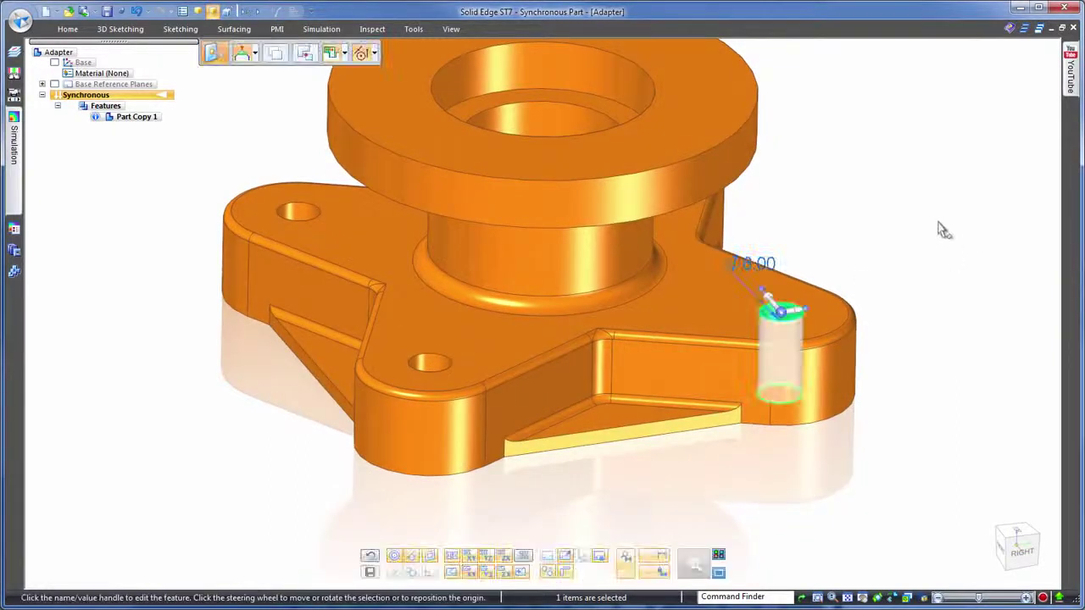
pyautogui.click(768, 268)
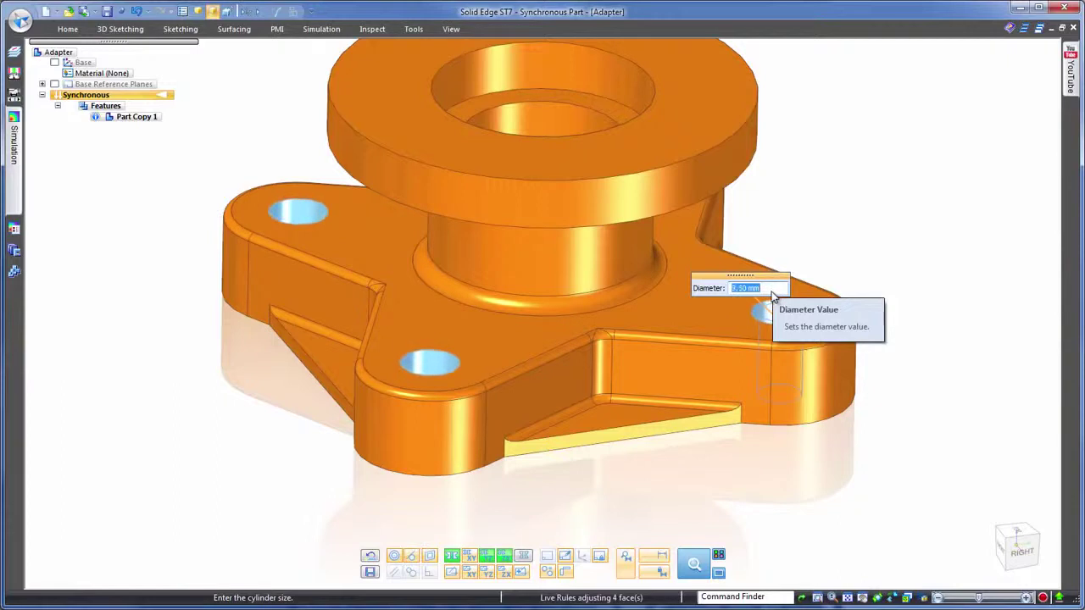
pyautogui.write('5')
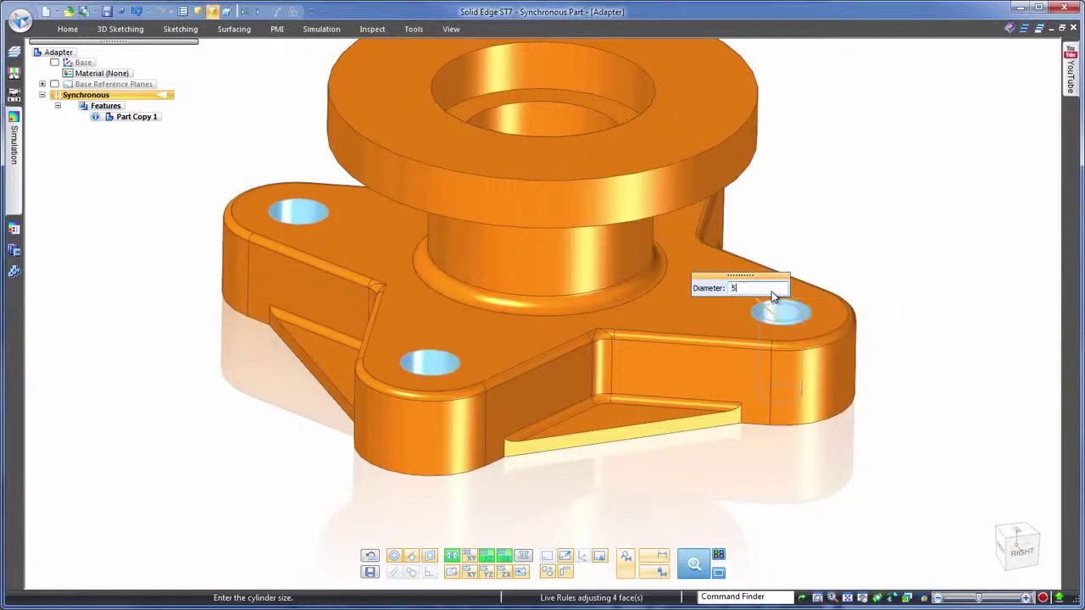
pyautogui.press('Return')
pyautogui.press('Escape')
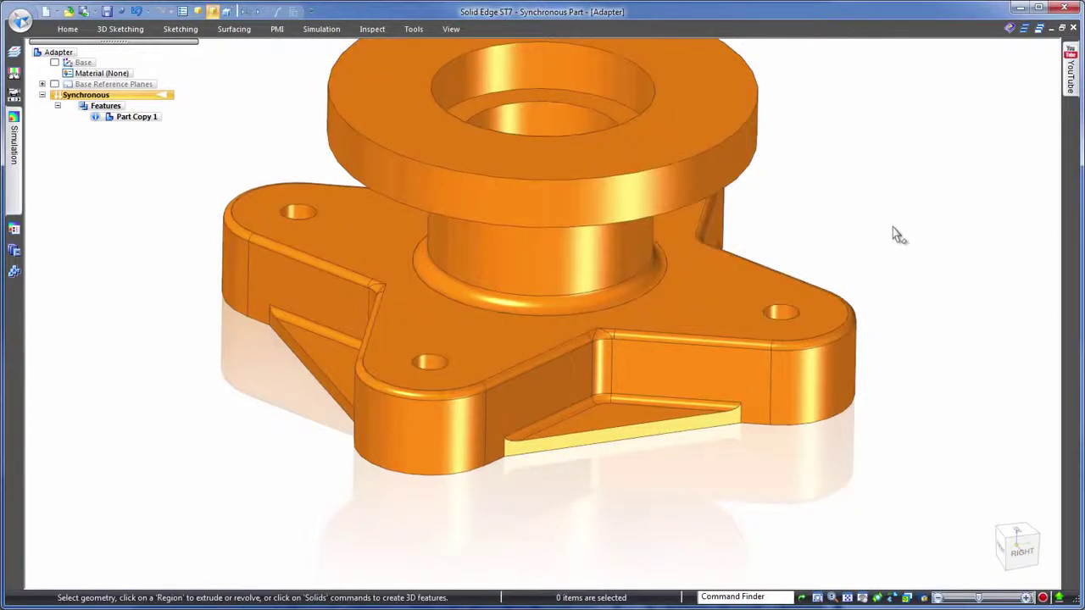
# - Dimension the upper round flange's thickness at 6 mm and hide the PMI dimensions
pyautogui.moveTo(894, 230); pyautogui.dragTo(872, 203, button='middle')
pyautogui.rightClick(873, 208)
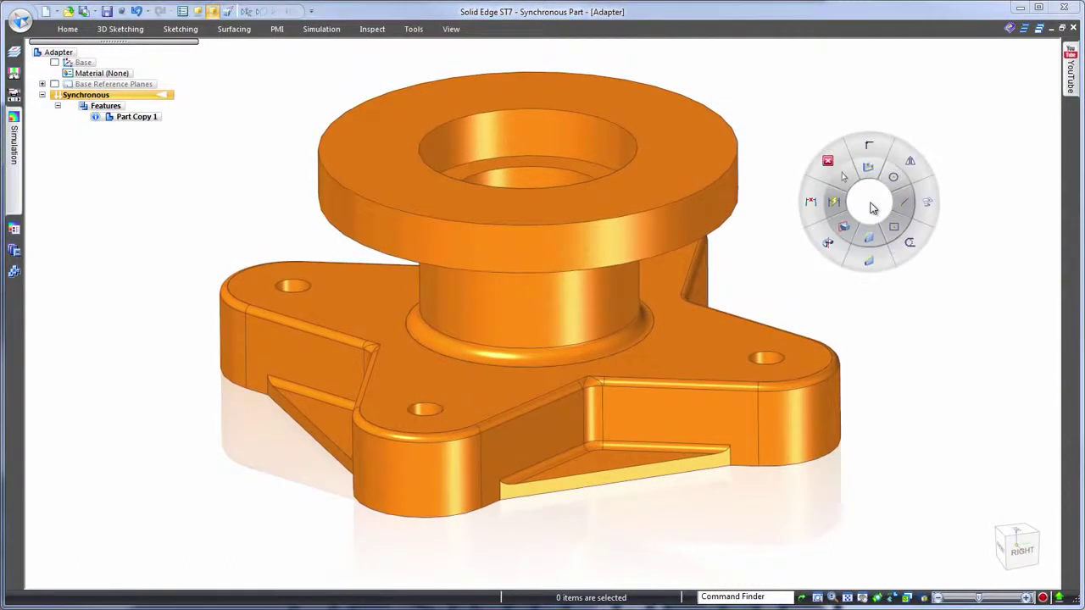
pyautogui.click(834, 202)
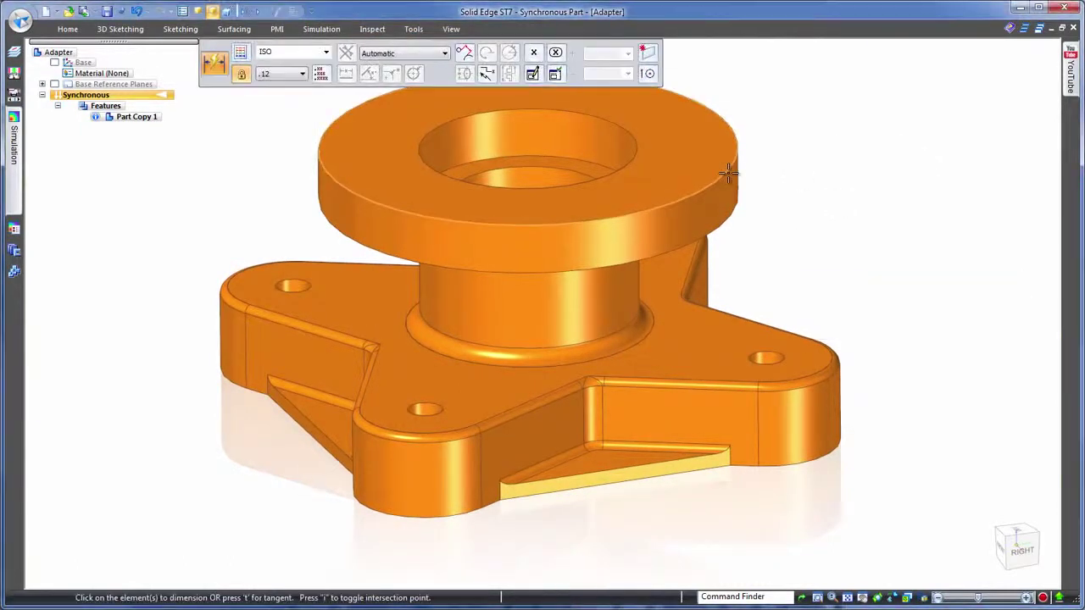
pyautogui.click(729, 173)
pyautogui.click(739, 206)
pyautogui.click(797, 200)
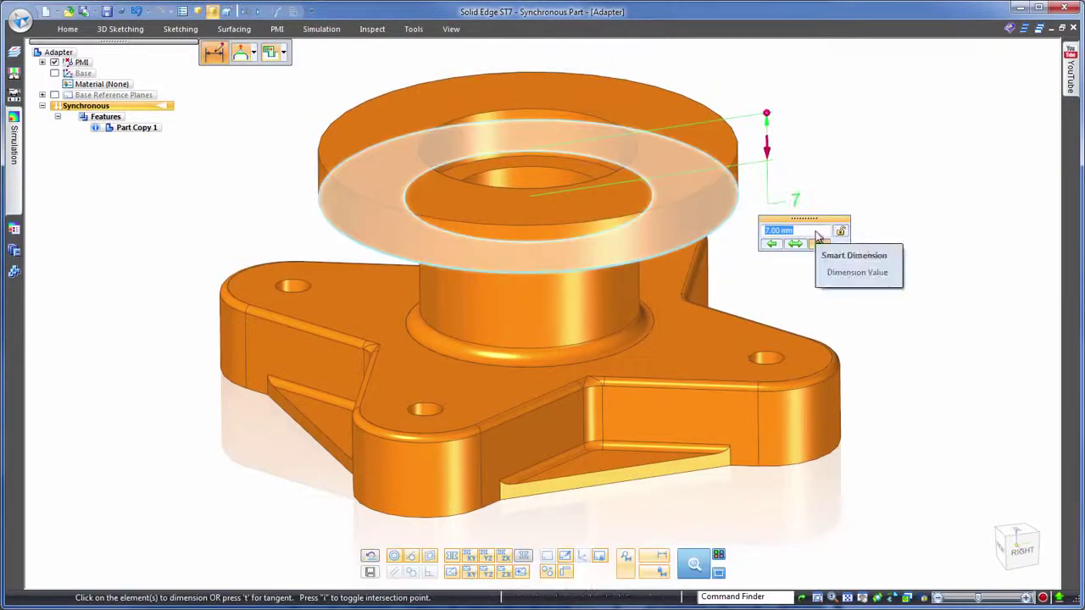
pyautogui.scroll(3, 815, 231)
pyautogui.scroll(-2, 816, 231)
pyautogui.write('6')
pyautogui.press('Return')
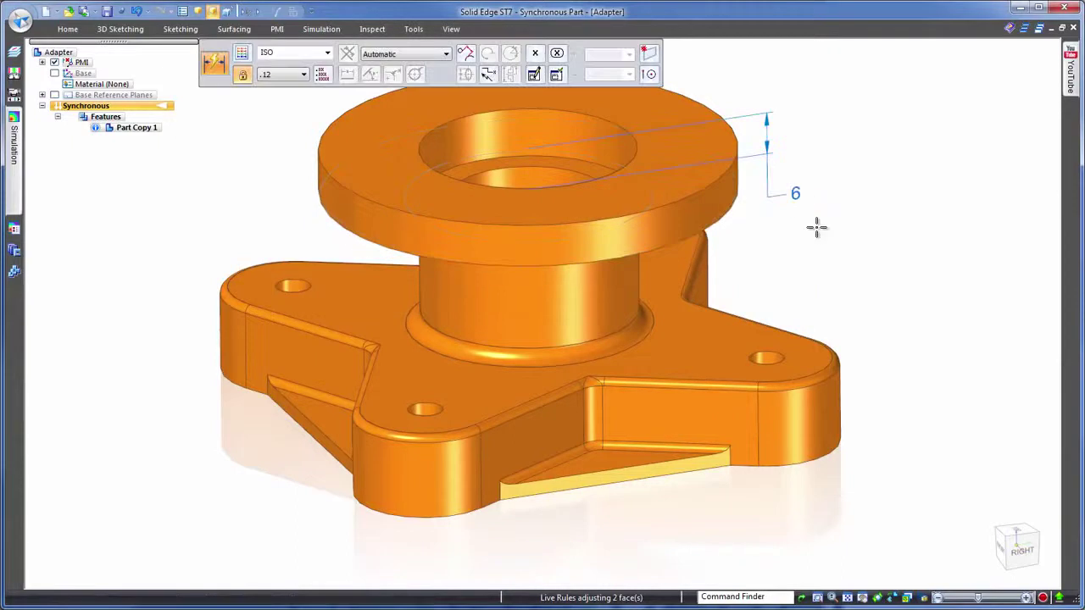
pyautogui.click(55, 62)
pyautogui.press('Escape')
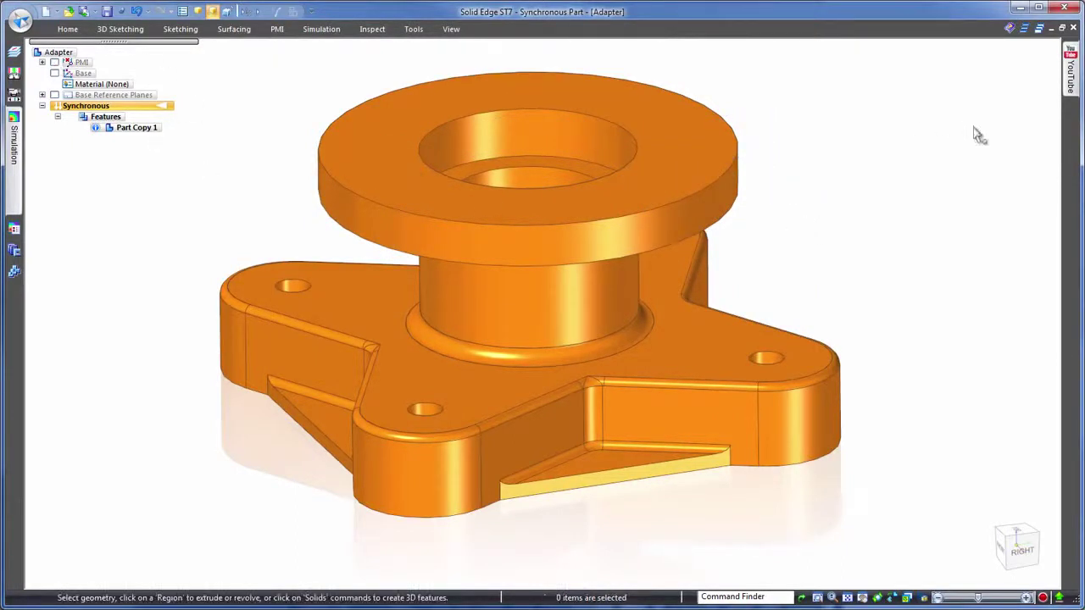
# - Reorder the rounds at the base's inner corner above the web facing the Right side
pyautogui.press('Left')
pyautogui.press('Left')
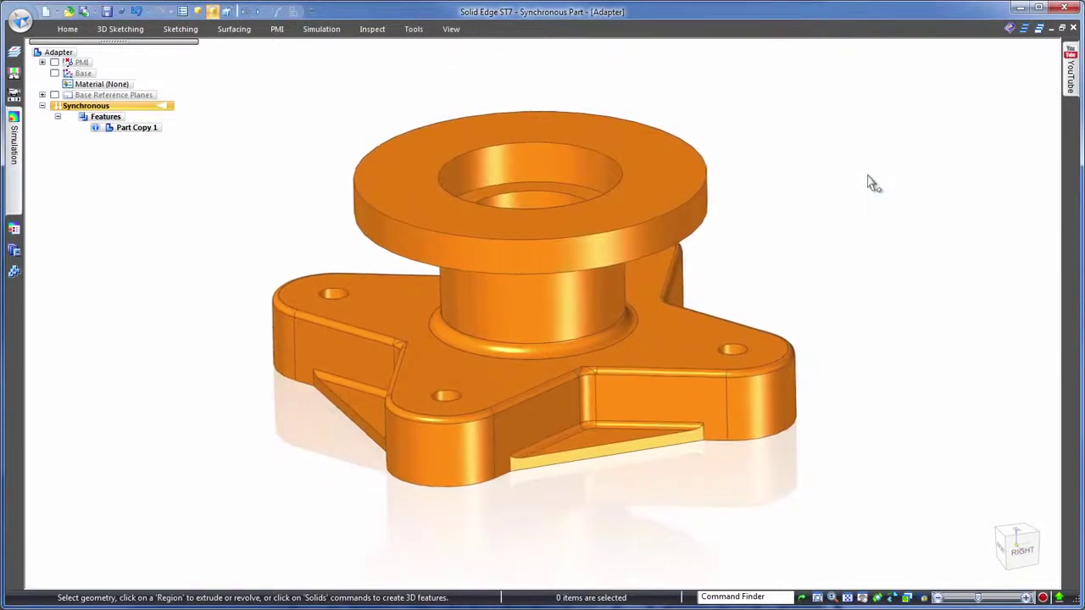
pyautogui.press('Left')
pyautogui.press('Left')
pyautogui.press('Left')
pyautogui.press('Left')
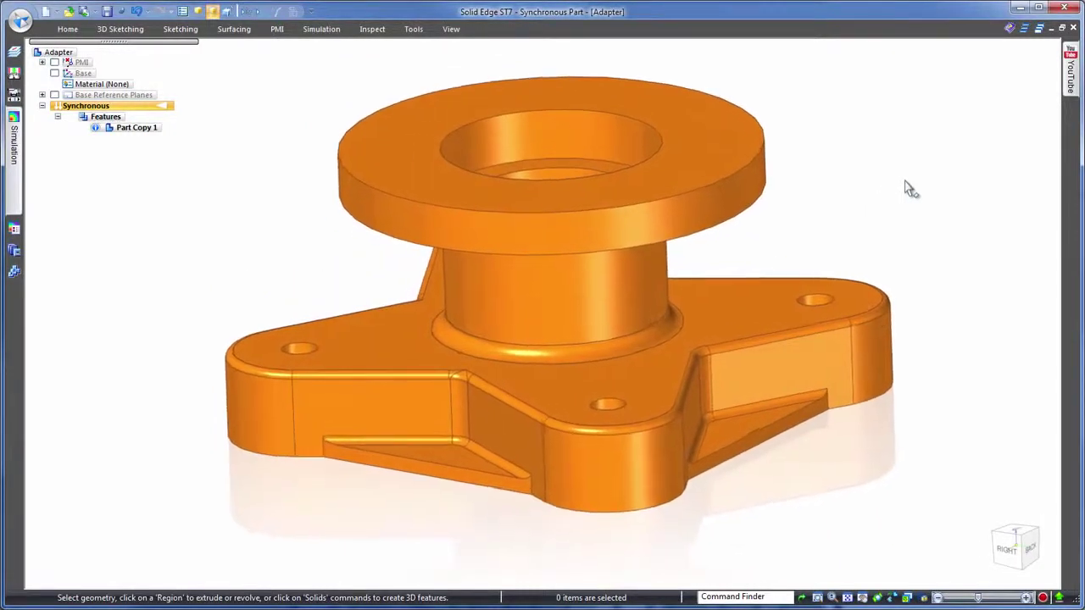
pyautogui.moveTo(787, 424); pyautogui.dragTo(978, 370, button='middle')
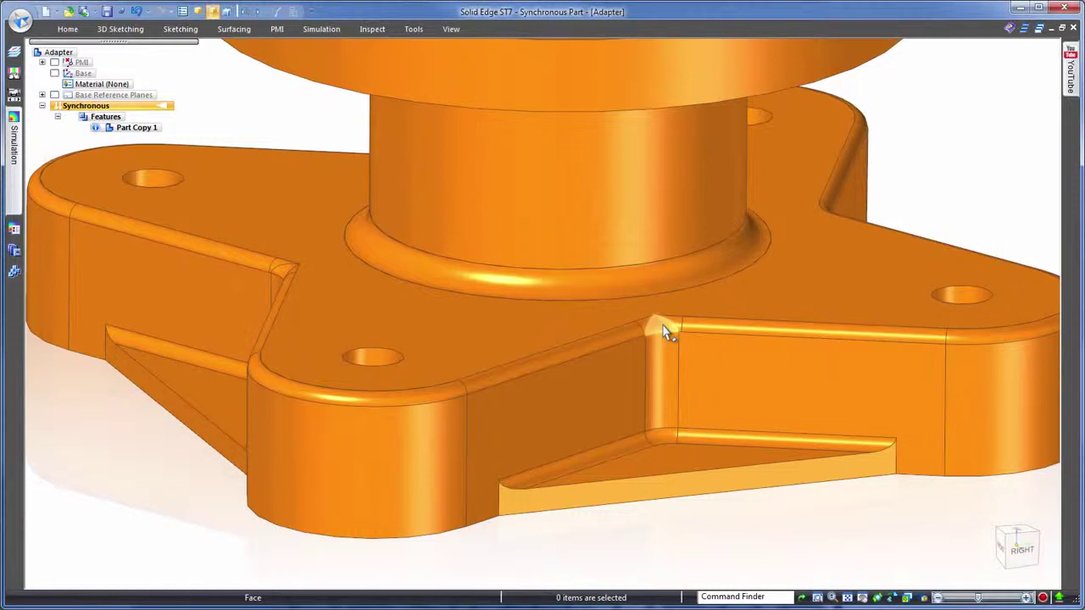
pyautogui.click(666, 332)
pyautogui.rightClick(664, 327)
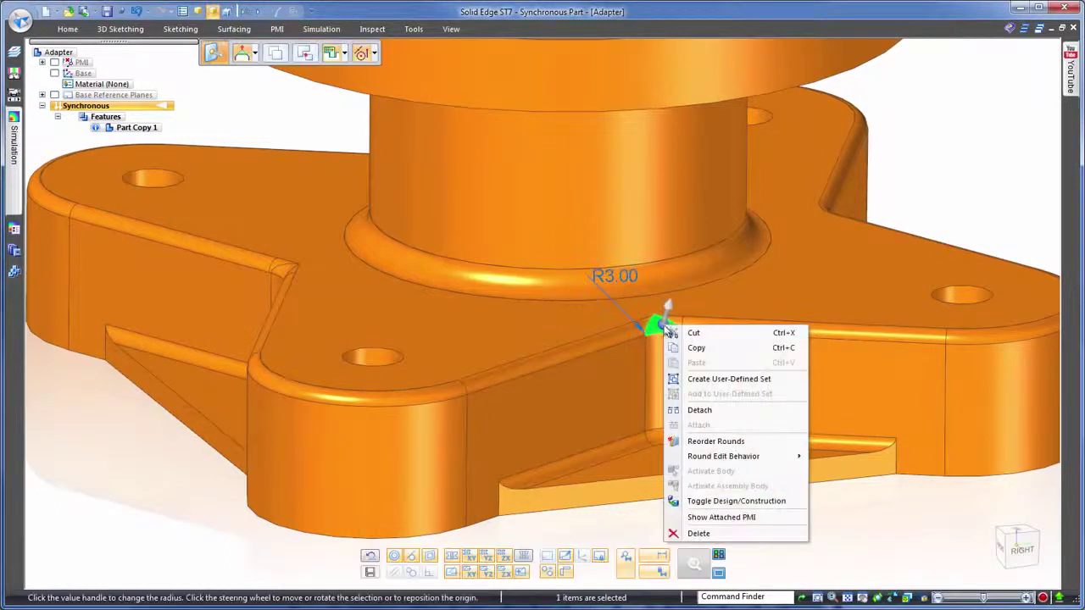
pyautogui.click(714, 442)
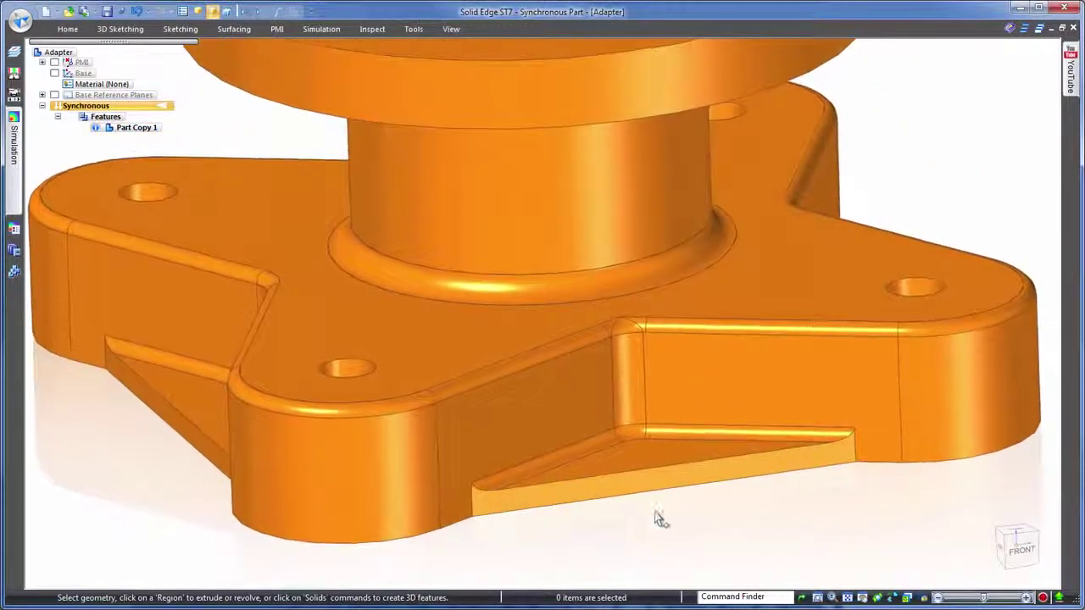
# - Reorder the rounds at the base's inner corner above the web facing the Front side
pyautogui.click(628, 326)
pyautogui.rightClick(628, 325)
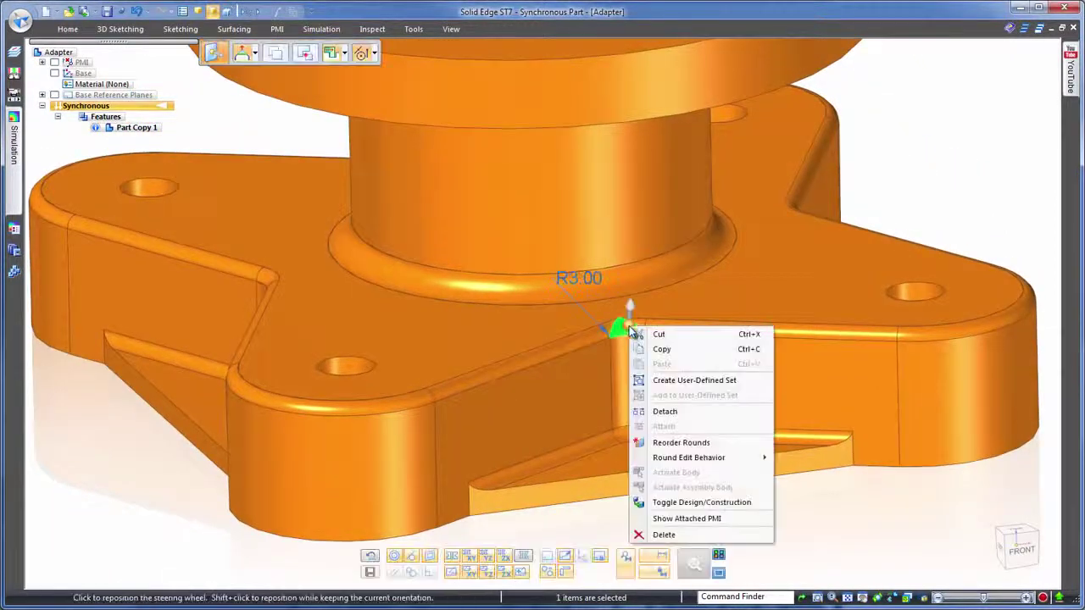
pyautogui.click(678, 442)
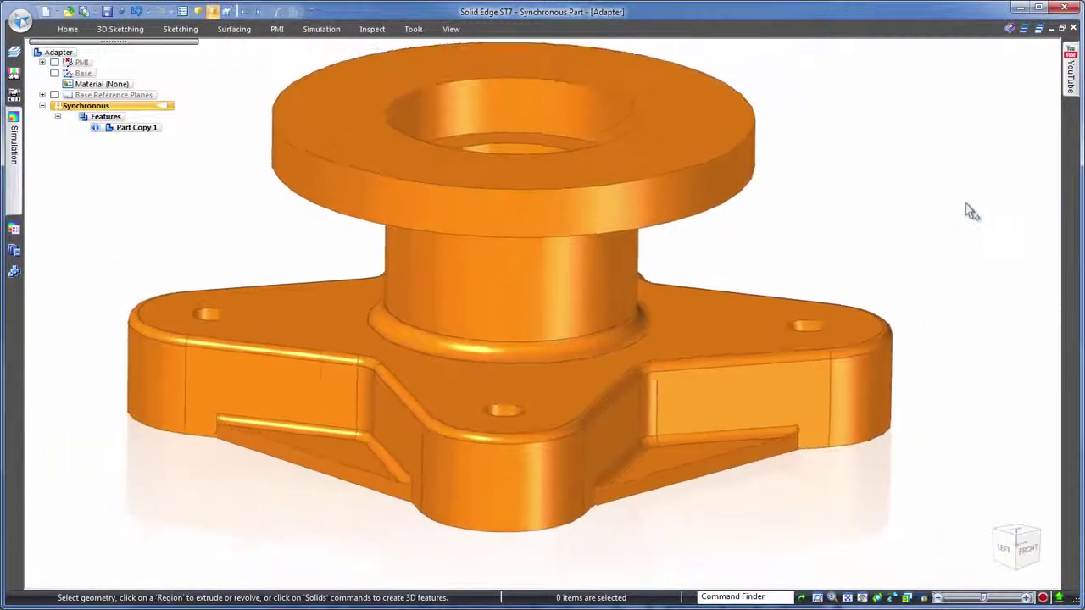
# - Change the radius of the 1 mm rounds along the base's upper edges and all similar rounds on the webs
pyautogui.click(712, 352)
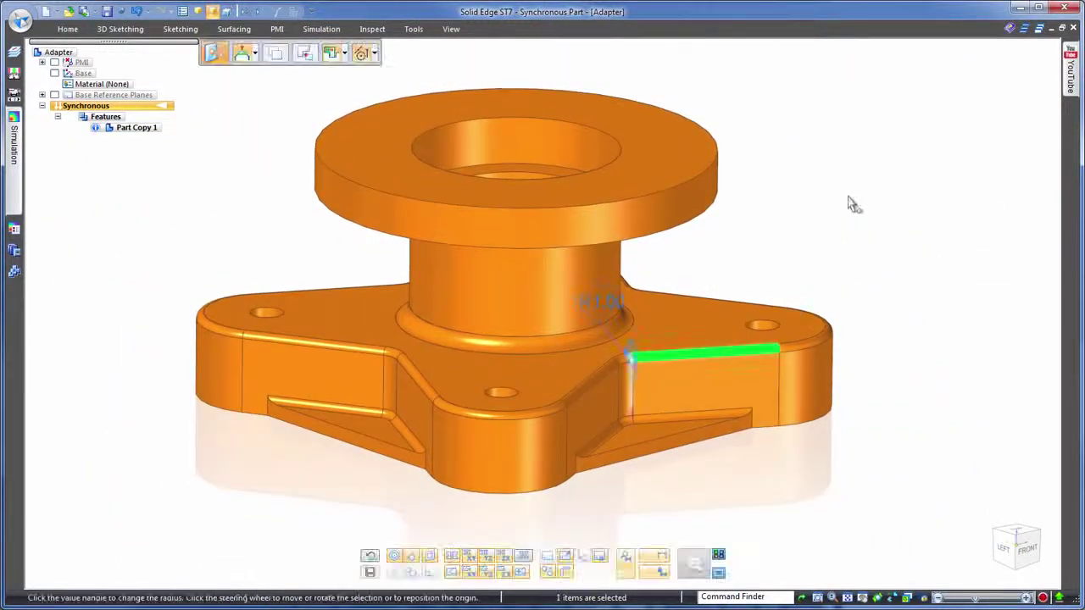
pyautogui.click(602, 302)
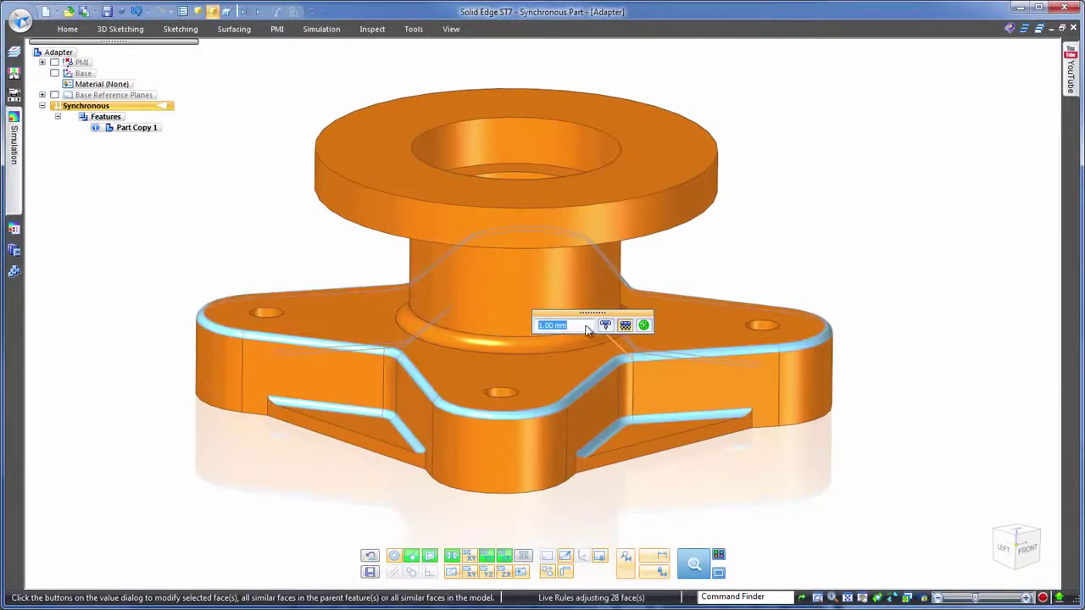
pyautogui.scroll(1, 585, 330)
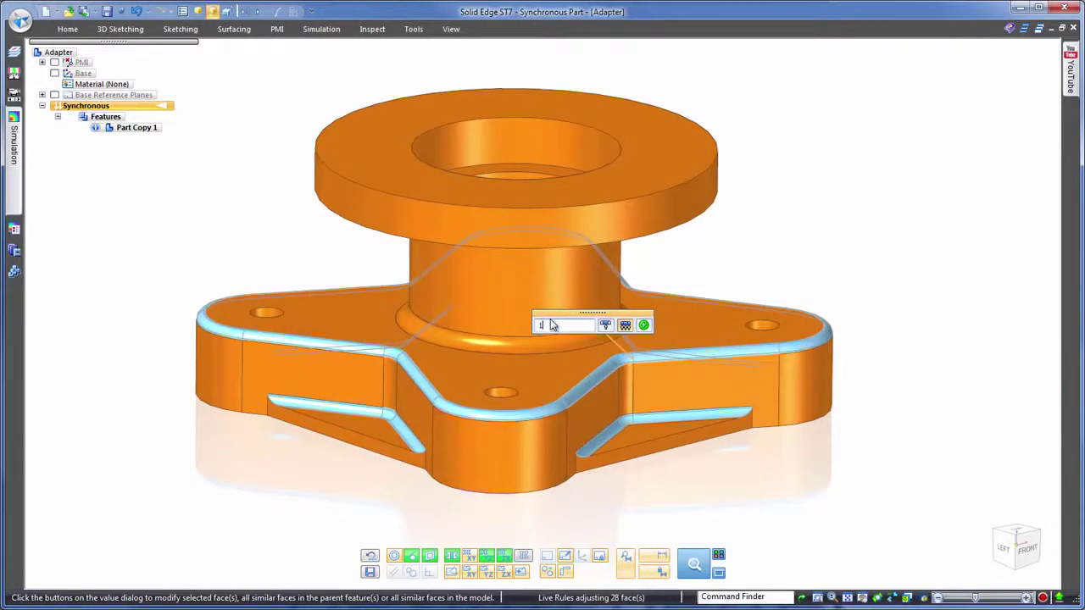
pyautogui.press('Return')
pyautogui.press('Escape')
pyautogui.hotkey('ctrl', 'f')
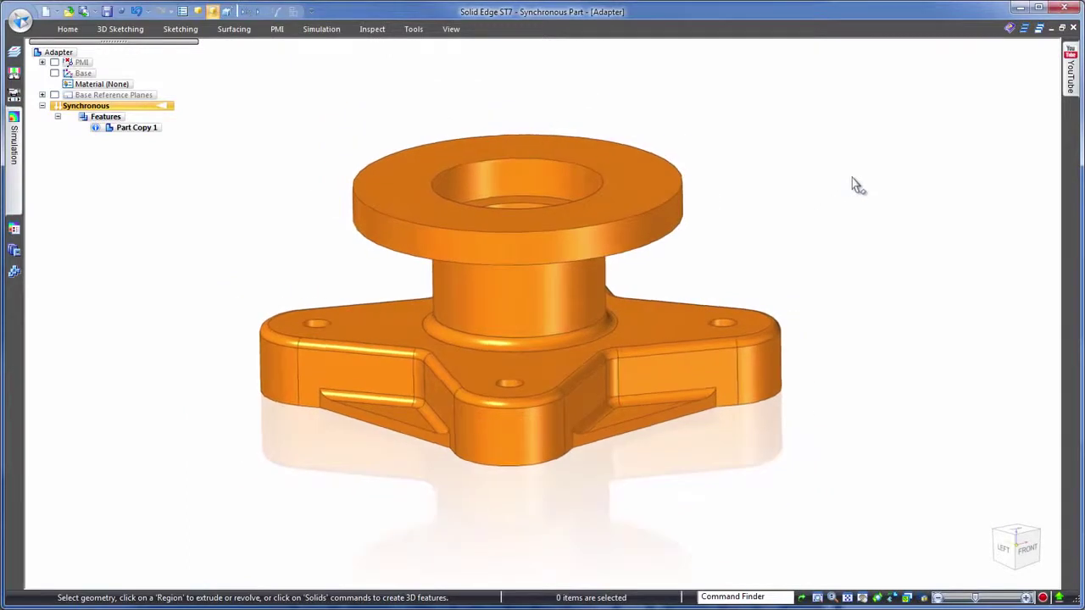
# - Run Recognize Holes on the adapter and exclude the 22 mm counterbore hole from recognition
pyautogui.click(69, 30)
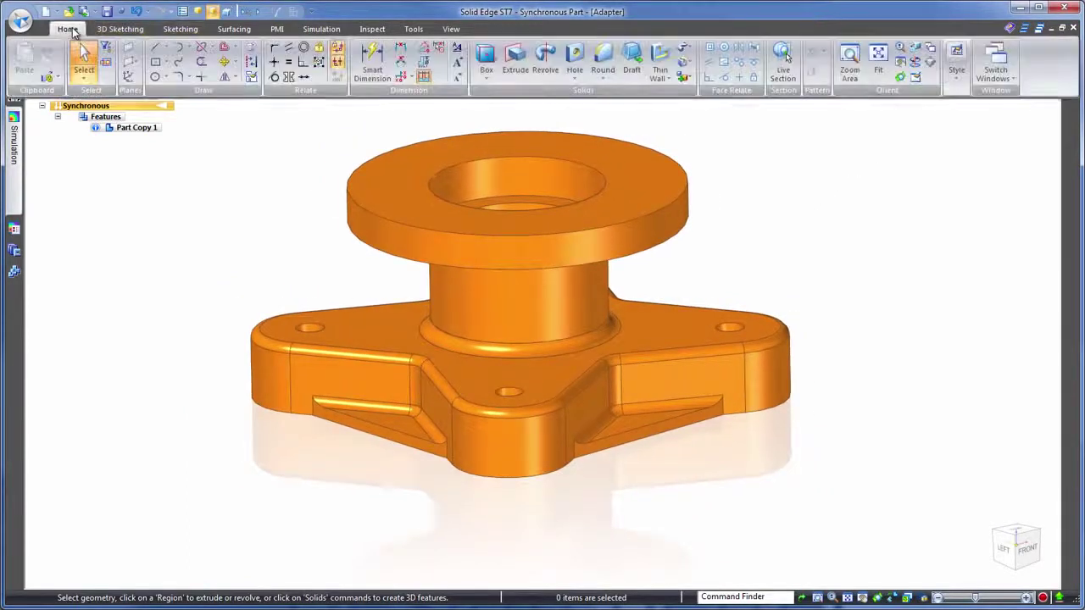
pyautogui.click(575, 78)
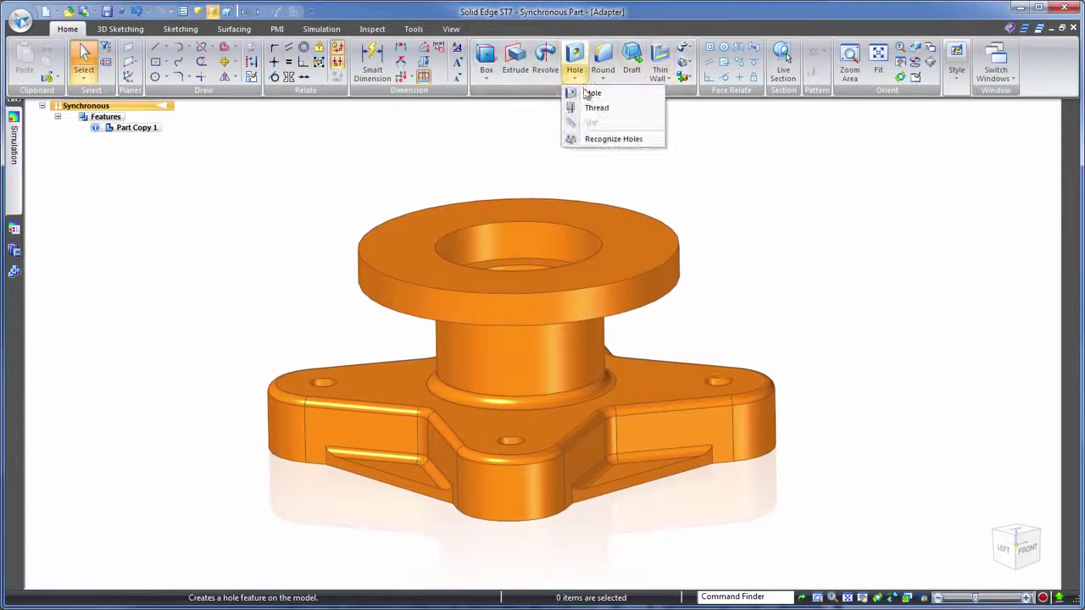
pyautogui.click(608, 139)
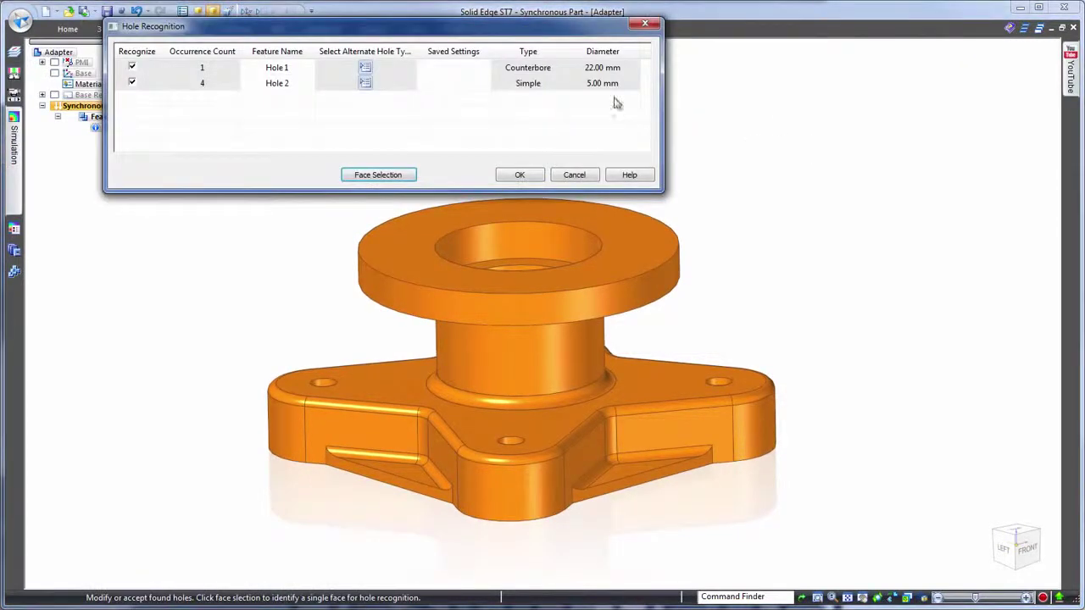
pyautogui.click(299, 70)
pyautogui.click(291, 83)
pyautogui.click(133, 68)
pyautogui.click(133, 67)
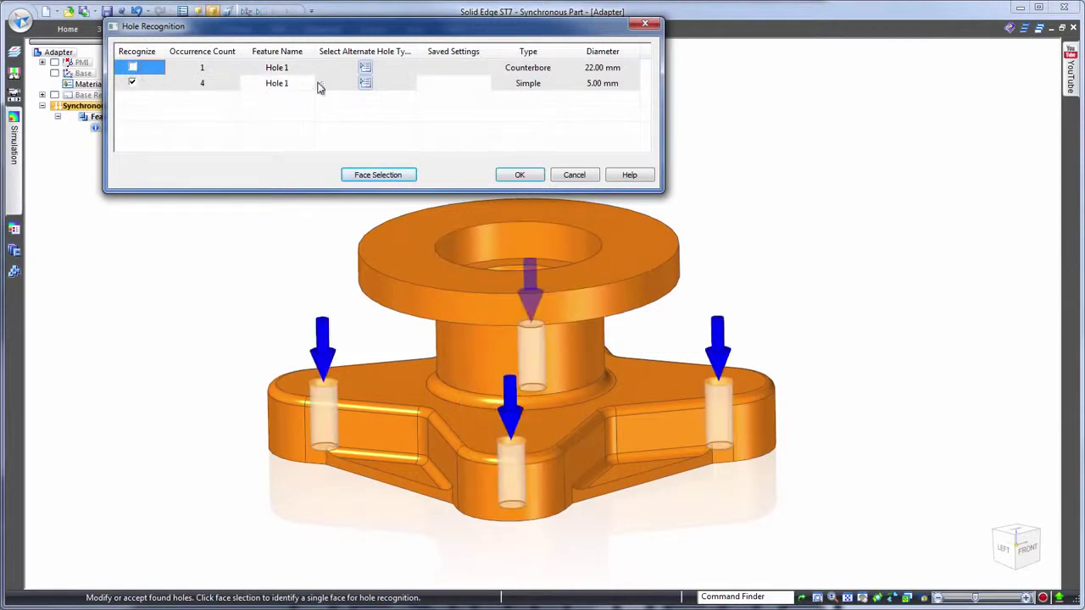
# - Convert the four 5 mm simple holes to ISO Metric M4 socket-head counterbore holes with loose fit and accept the recognition
pyautogui.click(363, 83)
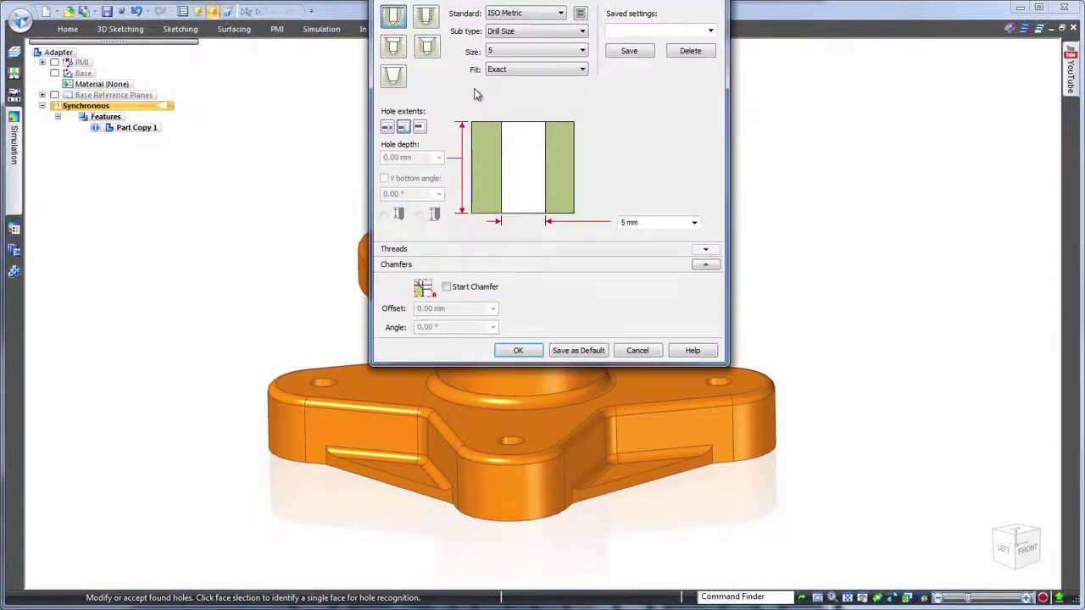
pyautogui.click(393, 46)
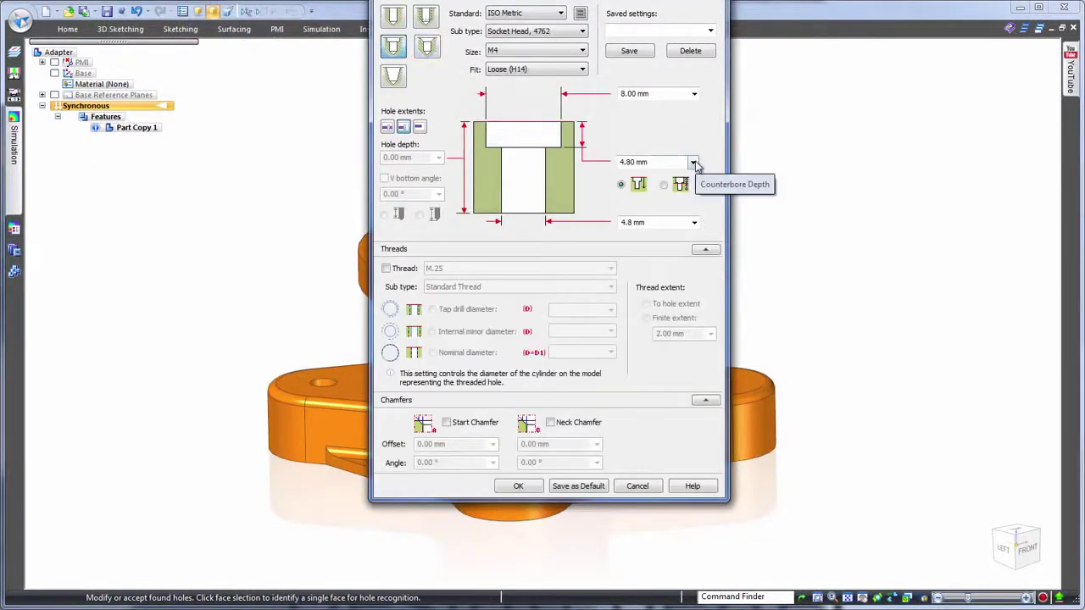
pyautogui.click(519, 486)
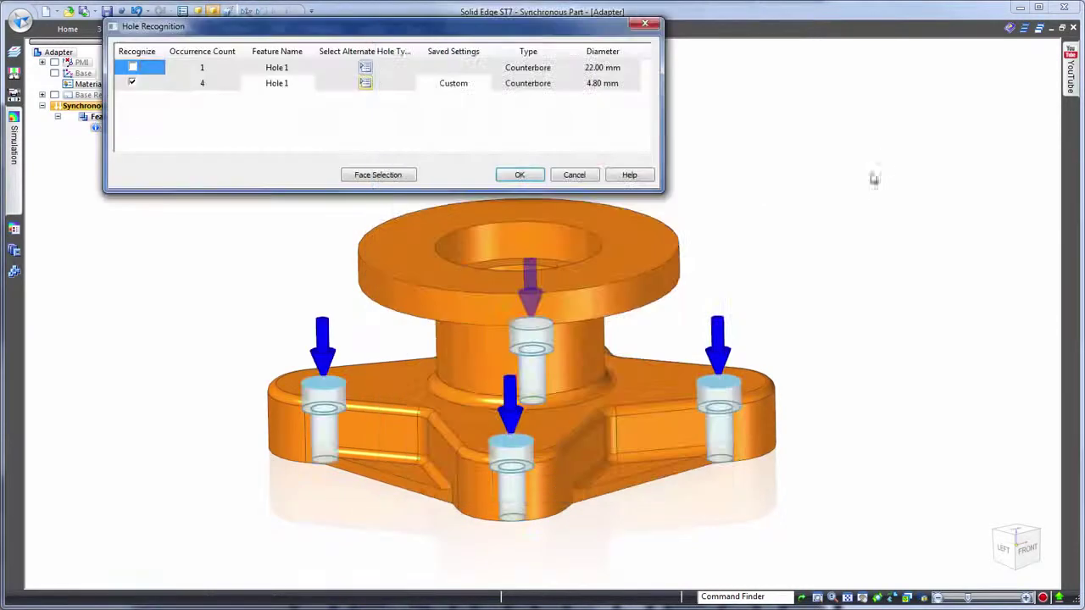
pyautogui.click(520, 174)
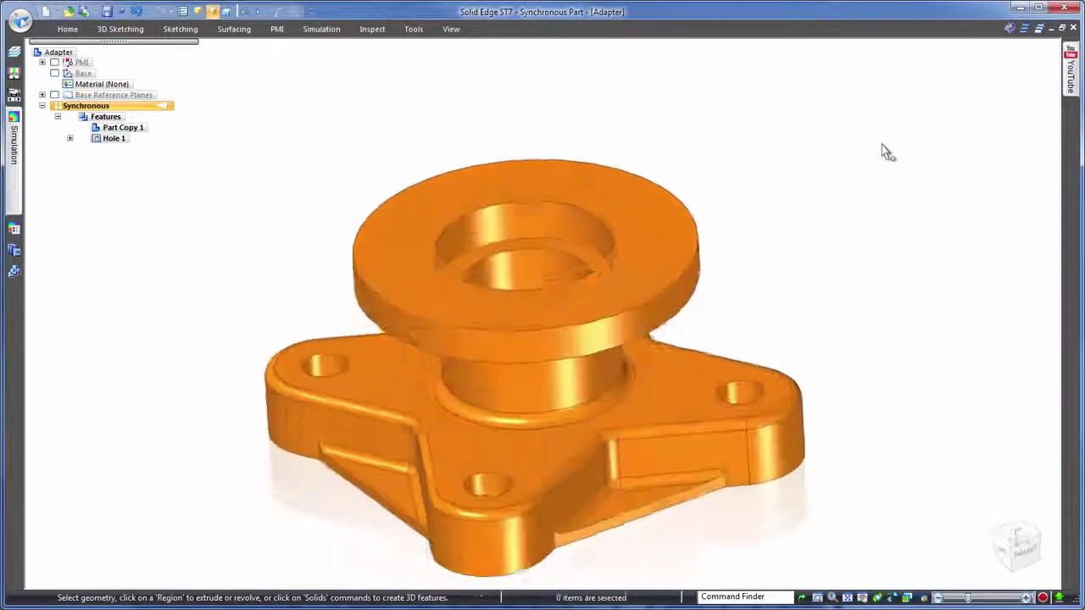
# - Delete the faces of all triangular webs around the base, selecting them with a fence in the front view
pyautogui.click(1018, 548)
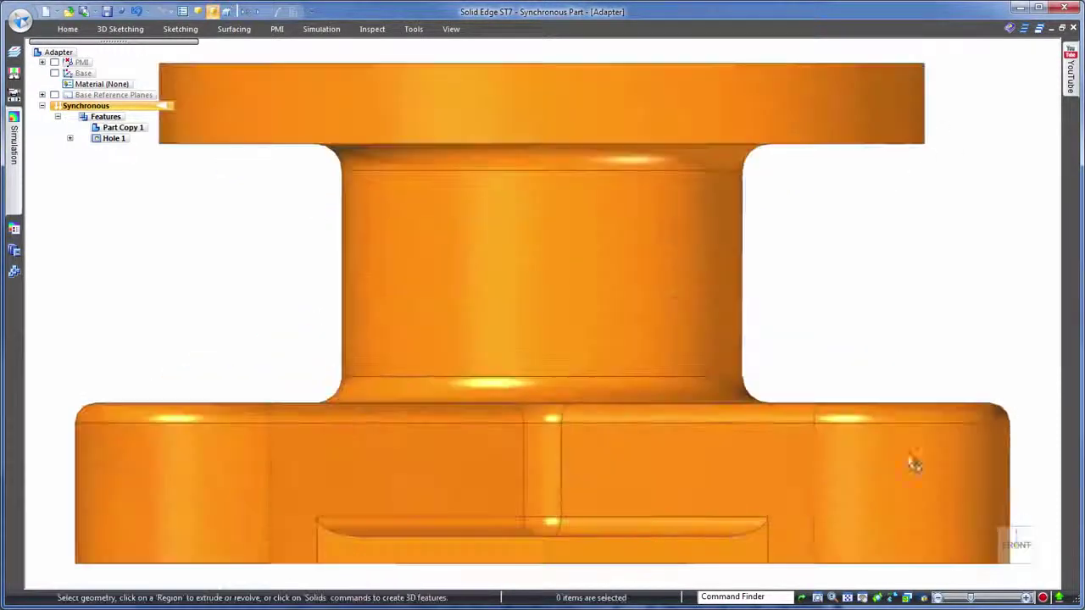
pyautogui.scroll(-3, 568, 506)
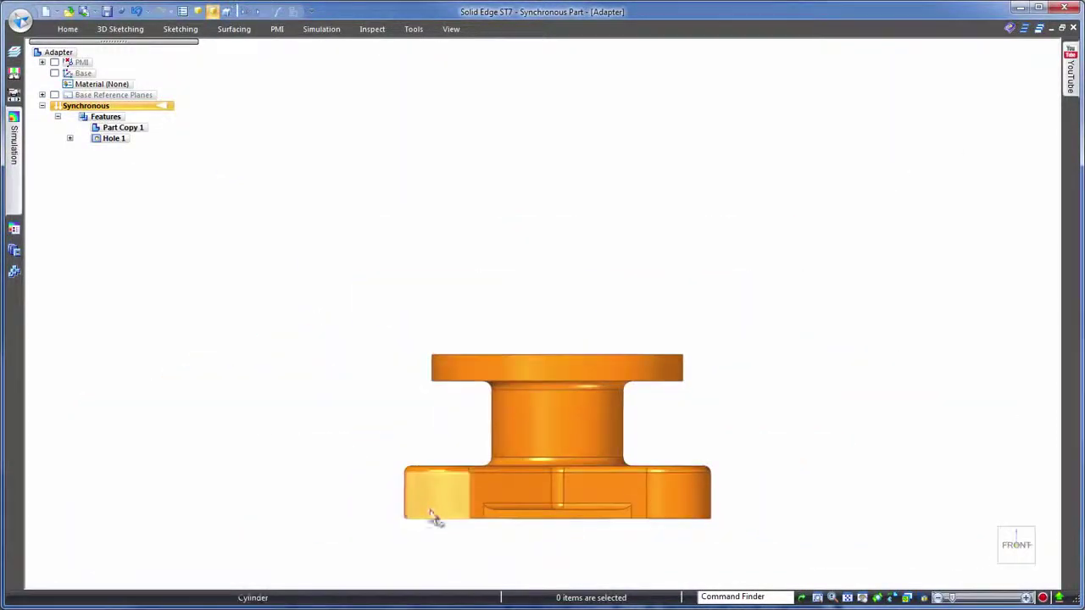
pyautogui.moveTo(394, 509); pyautogui.dragTo(792, 529)
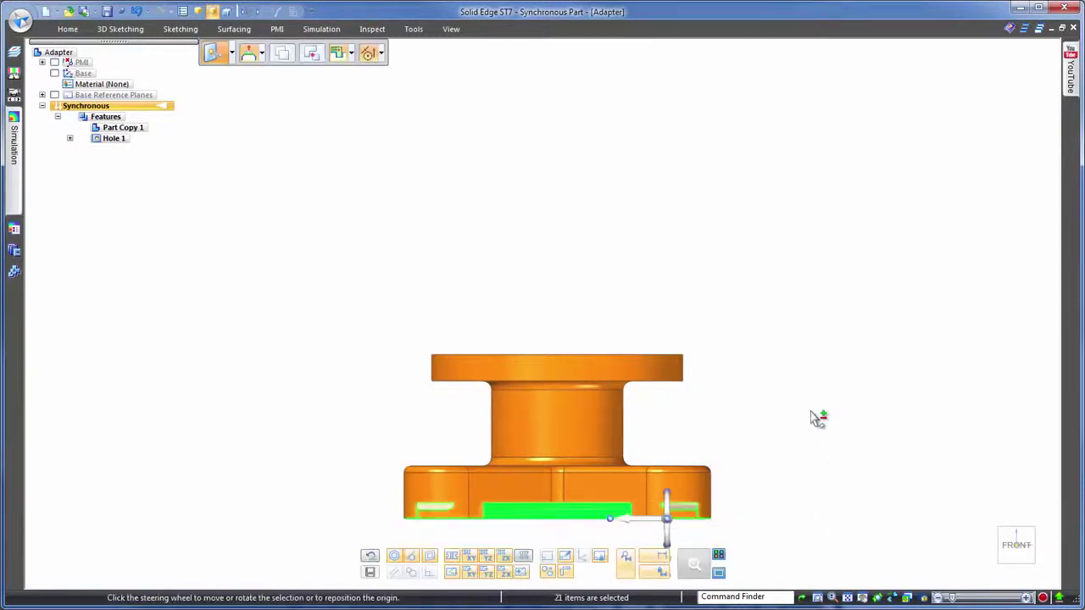
pyautogui.keyDown('ctrl'); pyautogui.click(472, 448); pyautogui.keyUp('ctrl')
pyautogui.moveTo(1000, 358); pyautogui.dragTo(845, 311, button='middle')
pyautogui.rightClick(843, 312)
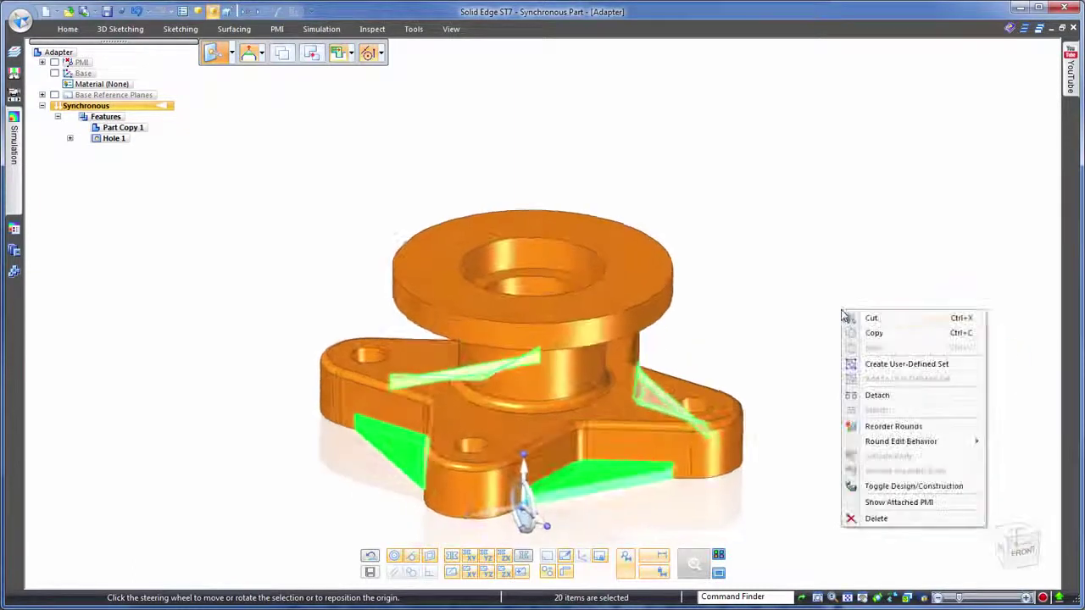
pyautogui.click(894, 520)
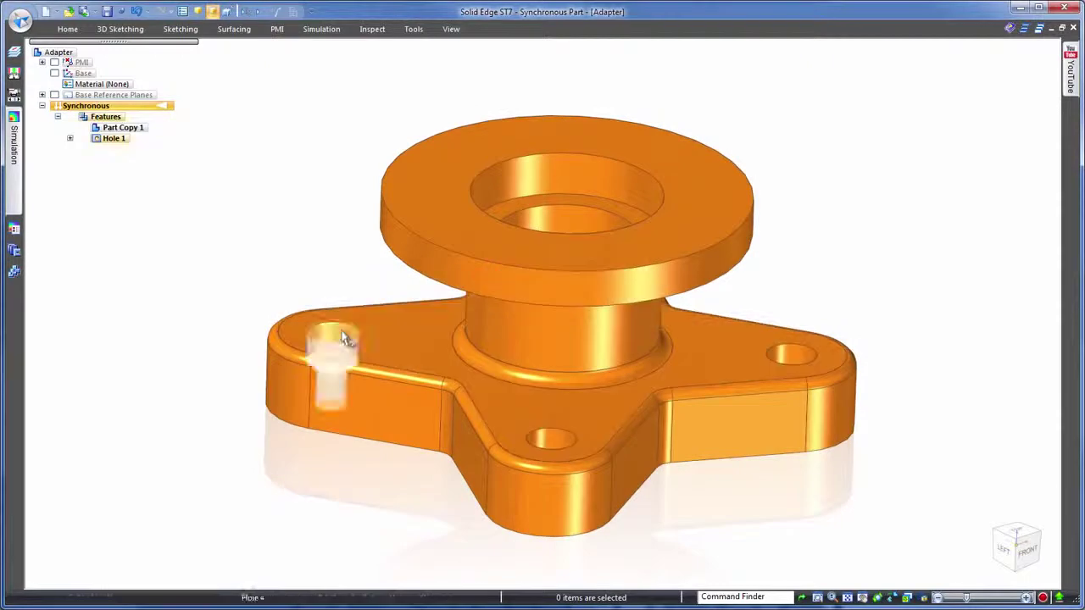
# - Select a recognized counterbore hole at one of the base's lobes, and save the adapter part
pyautogui.click(342, 338)
pyautogui.click(356, 339)
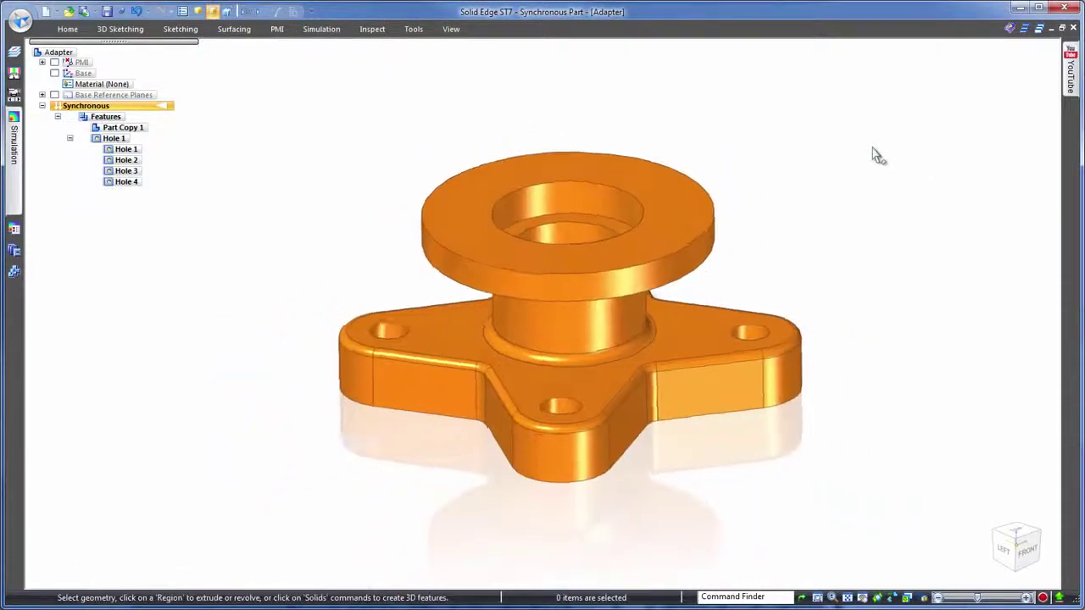
pyautogui.hotkey('ctrl', 's')
pyautogui.press('Return')
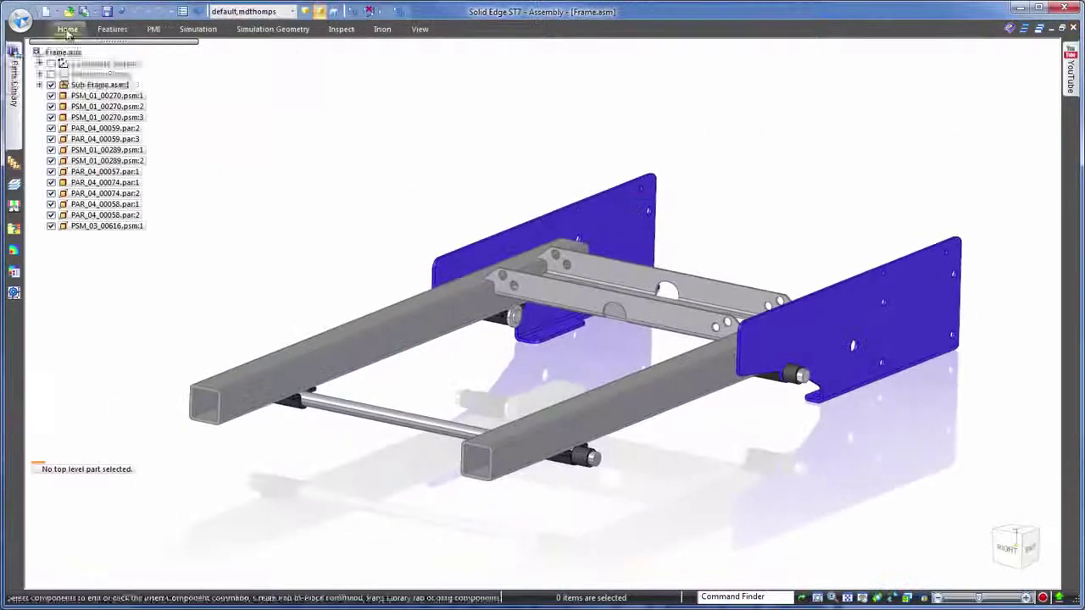
# - Insert the Adapter part into the Frame.asm assembly and place it on the round cross rod between the two square tubes
pyautogui.click(14, 77)
pyautogui.moveTo(56, 98); pyautogui.dragTo(653, 341)
pyautogui.press('Escape')
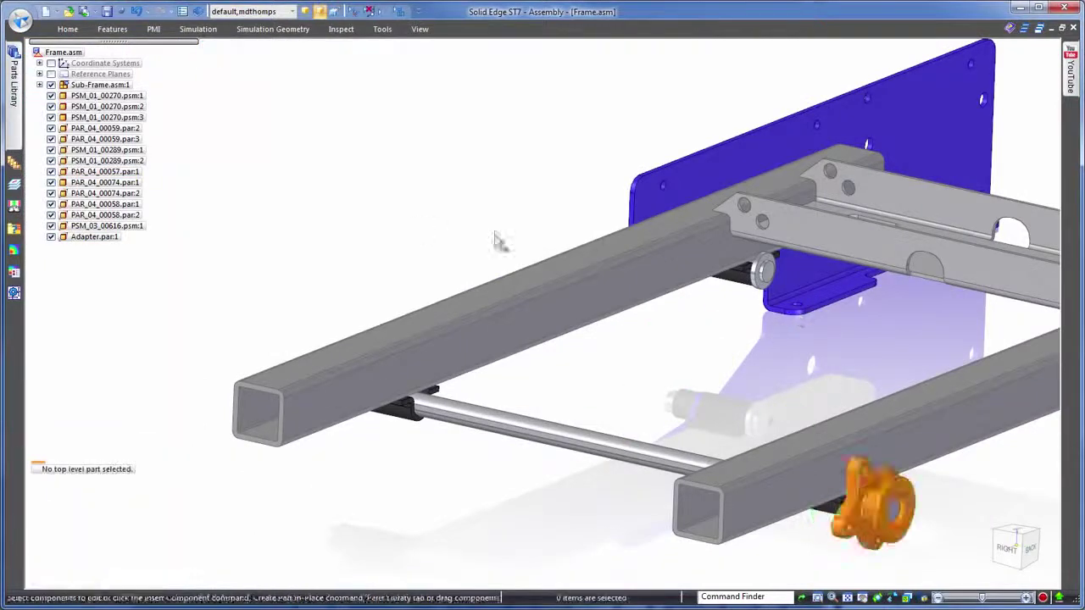
pyautogui.click(882, 543)
pyautogui.moveTo(882, 547); pyautogui.dragTo(514, 490)
pyautogui.press('Escape')
pyautogui.scroll(2, 600, 483)
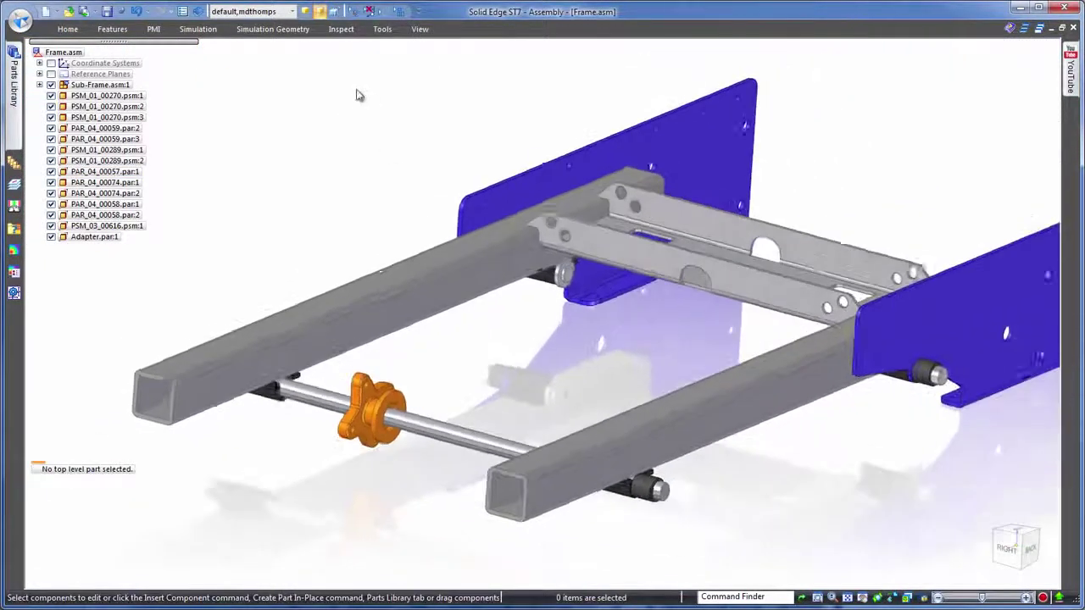
# - Import the Parasolid file PSM_03_00615.x_t as a new part based on the ISO Sheet Metal.psm template
pyautogui.click(20, 19)
pyautogui.click(48, 74)
pyautogui.click(896, 502)
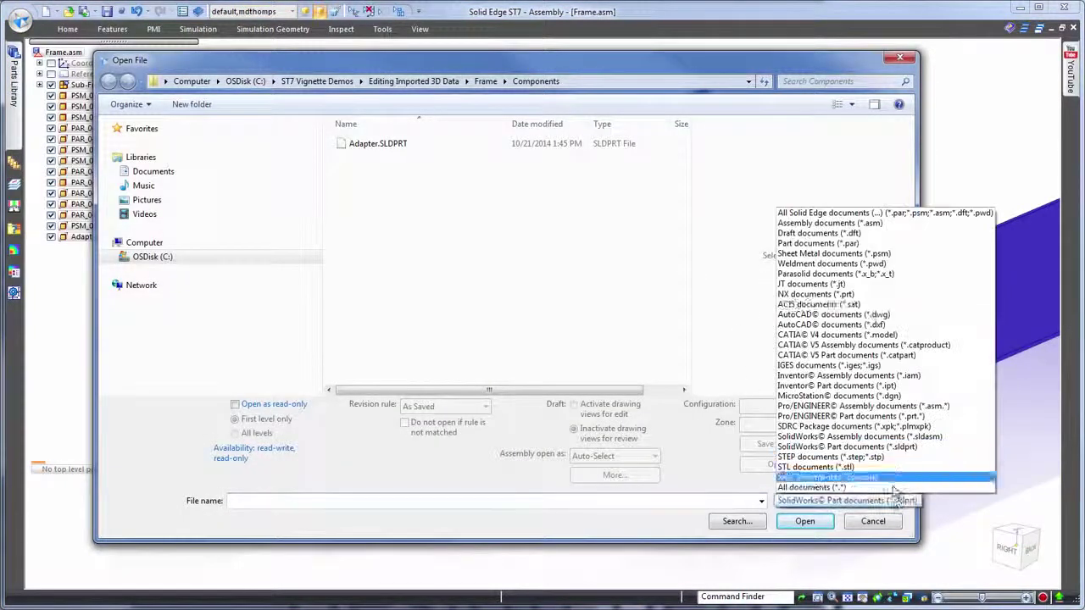
pyautogui.click(837, 274)
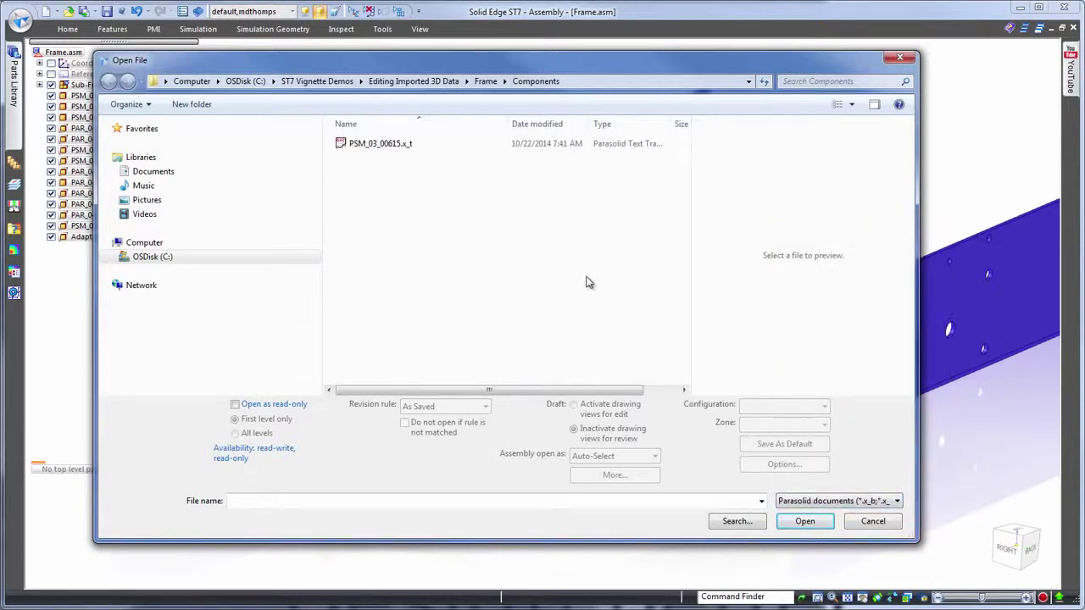
pyautogui.click(370, 149)
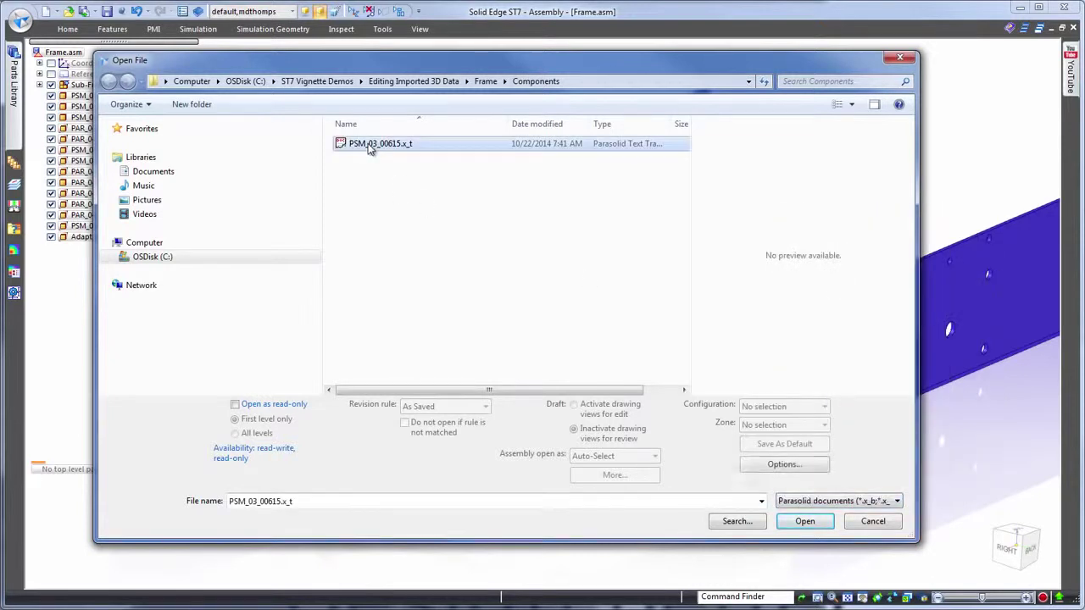
pyautogui.click(797, 524)
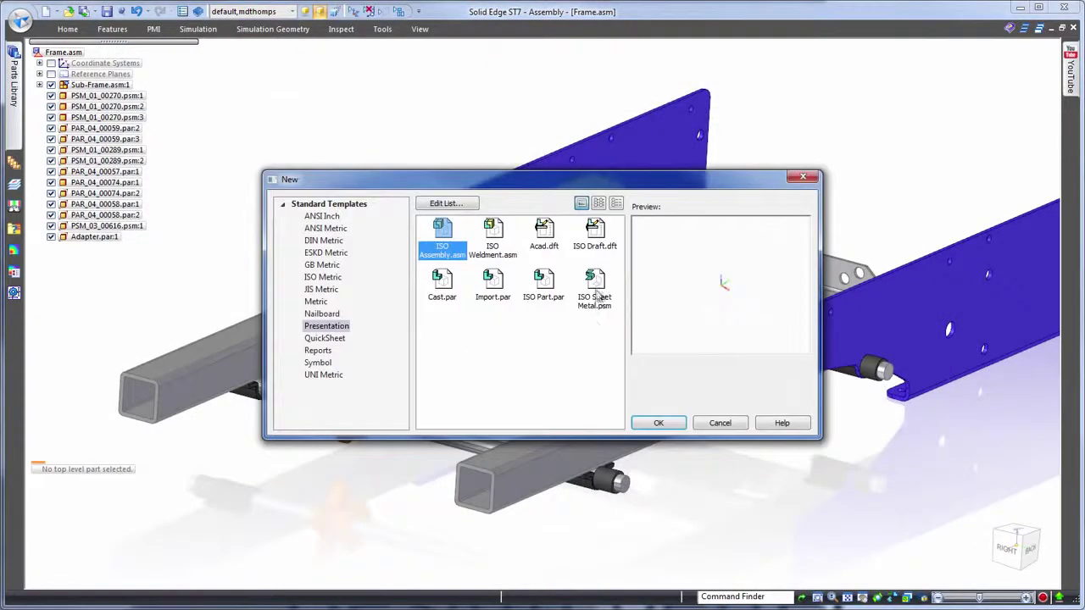
pyautogui.click(658, 423)
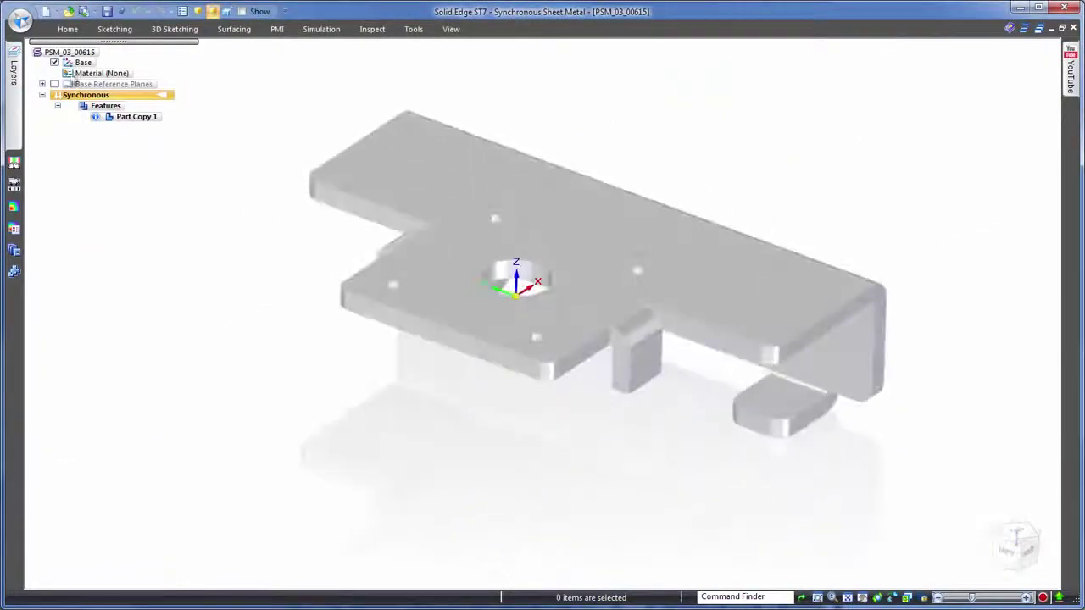
# - Assign the material Aluminum, 1060 to the imported bracket and paint its body with the Aluminum style
pyautogui.rightClick(100, 74)
pyautogui.click(149, 96)
pyautogui.click(453, 31)
pyautogui.click(466, 76)
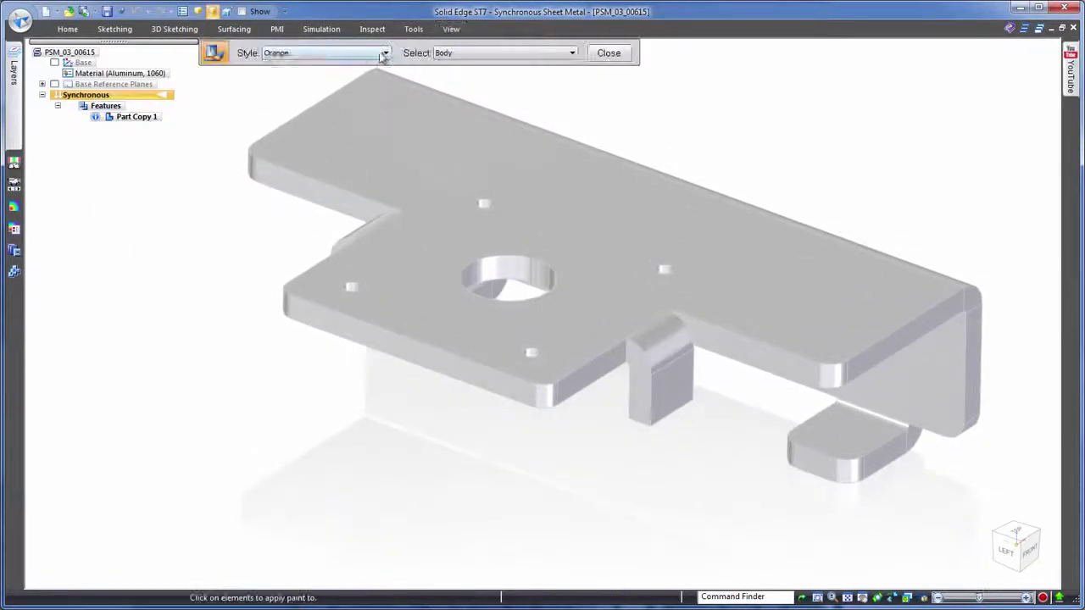
pyautogui.click(385, 53)
pyautogui.click(337, 68)
pyautogui.click(749, 148)
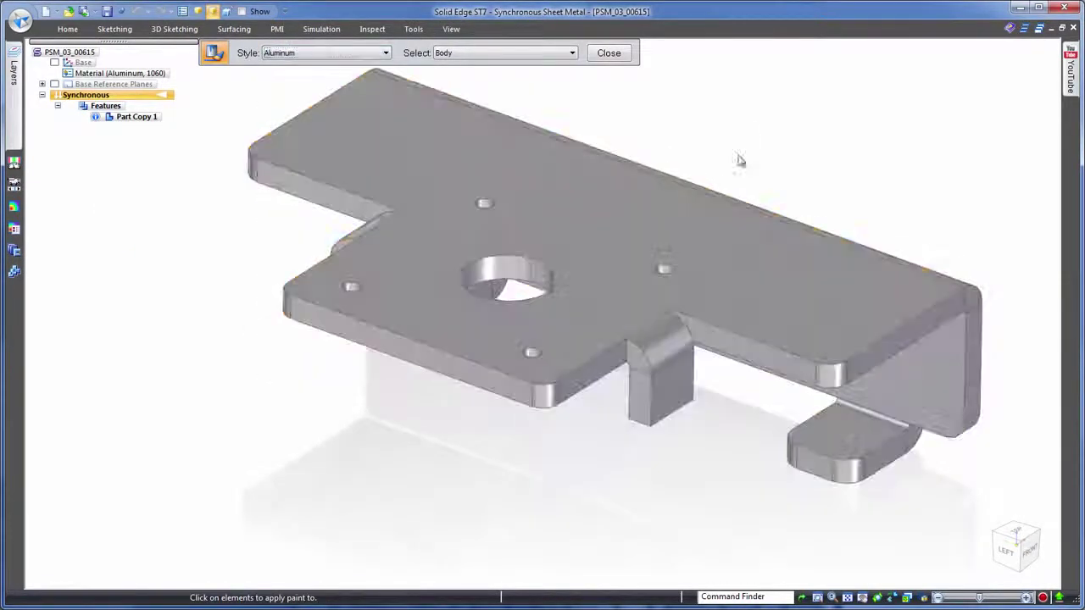
pyautogui.click(610, 54)
# - Open the AutoCAD drawing PSM_03_00615.dwg from the Components folder
pyautogui.click(20, 22)
pyautogui.click(95, 78)
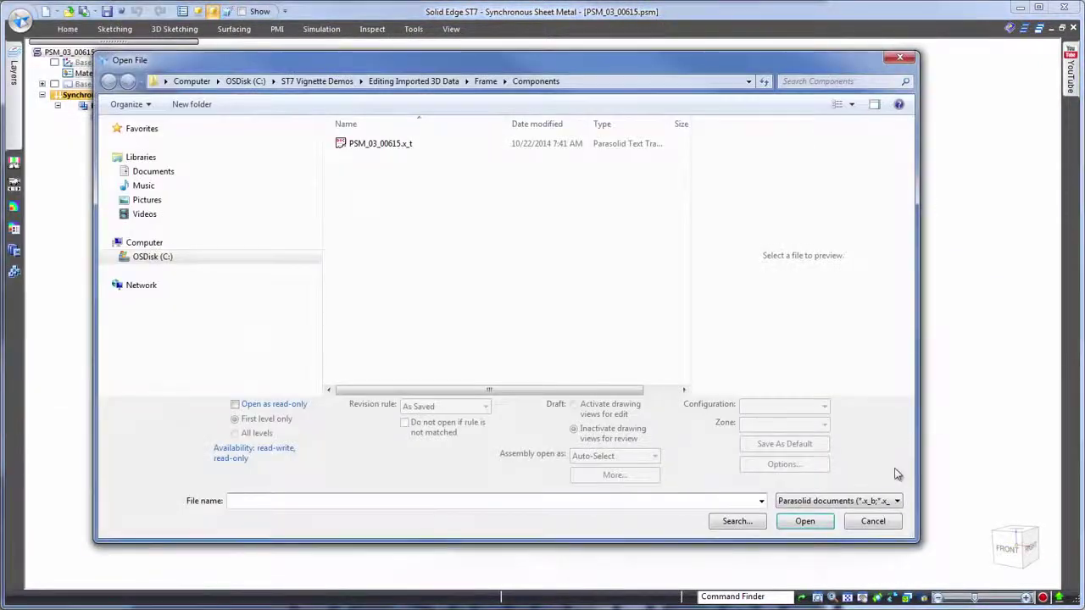
pyautogui.click(896, 501)
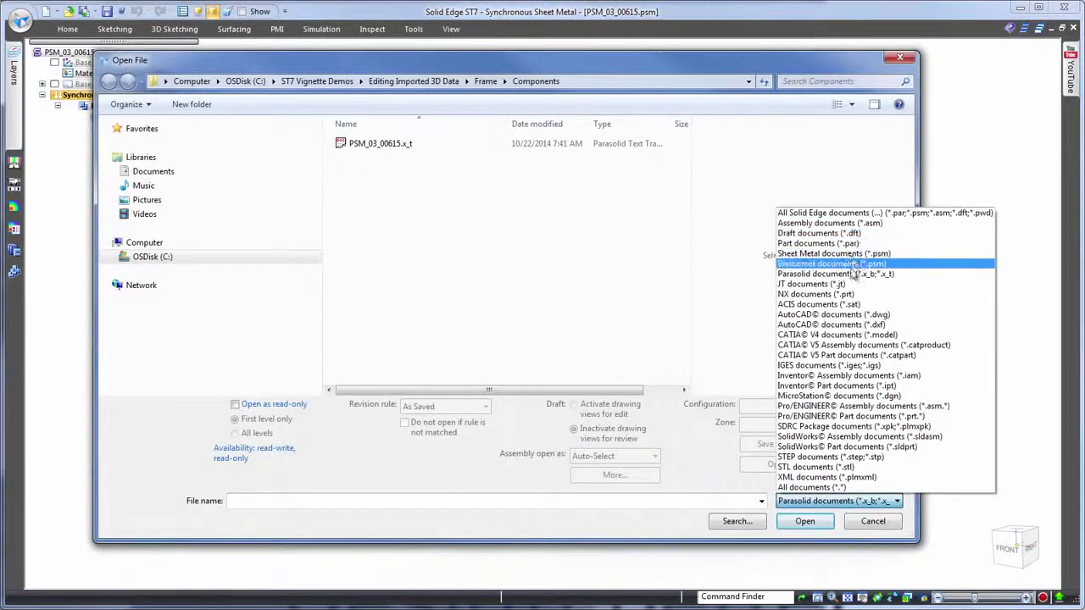
pyautogui.click(856, 315)
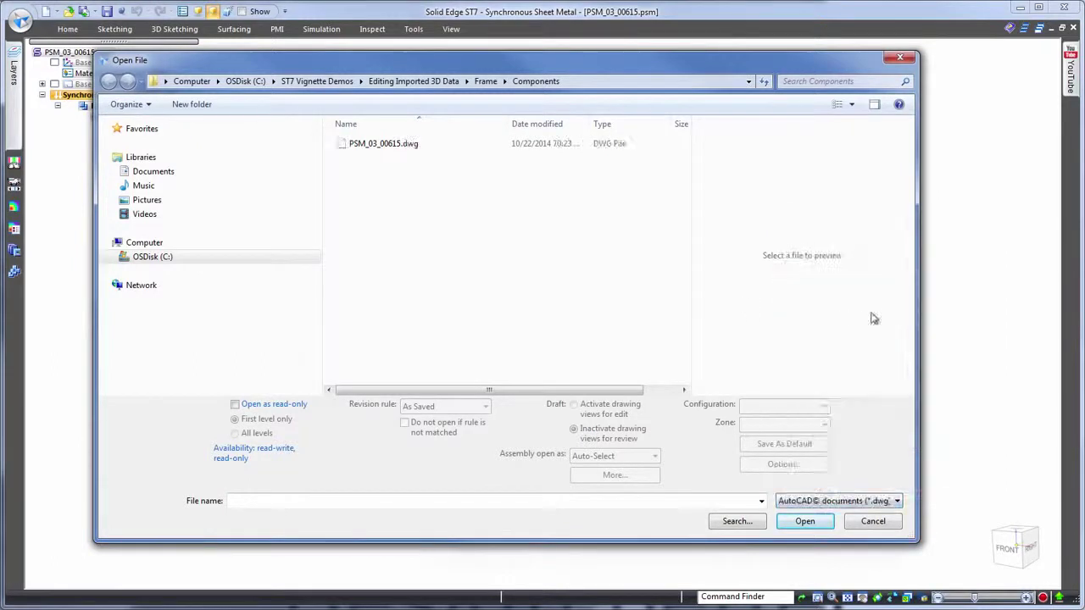
pyautogui.click(383, 149)
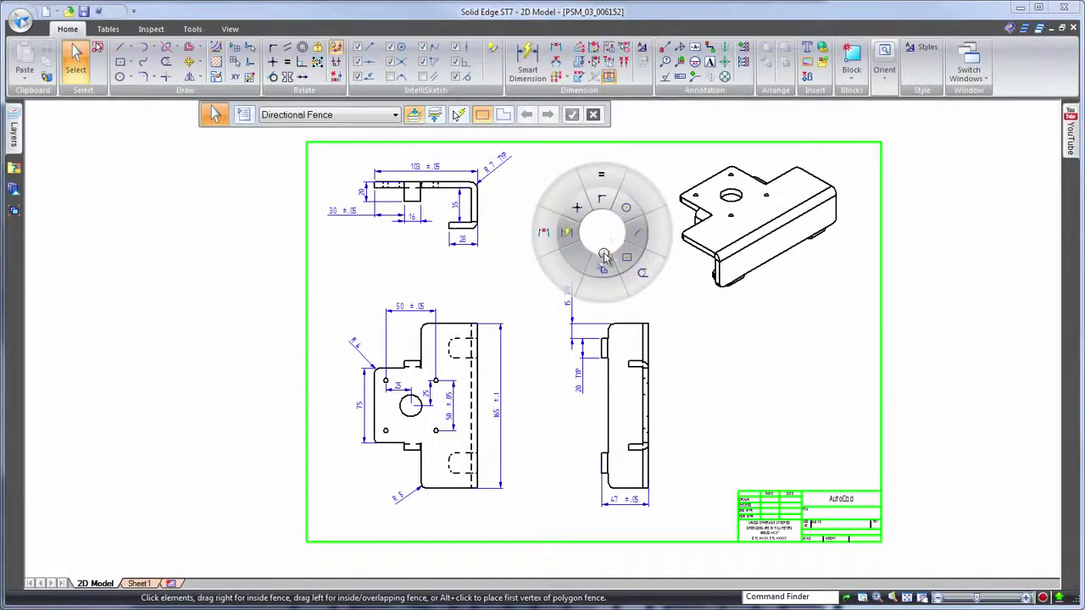
# - Use Create 3D to add the drawing's principal views to the existing sheet metal file, with the Front View as primary at scale 1.00
pyautogui.click(603, 255)
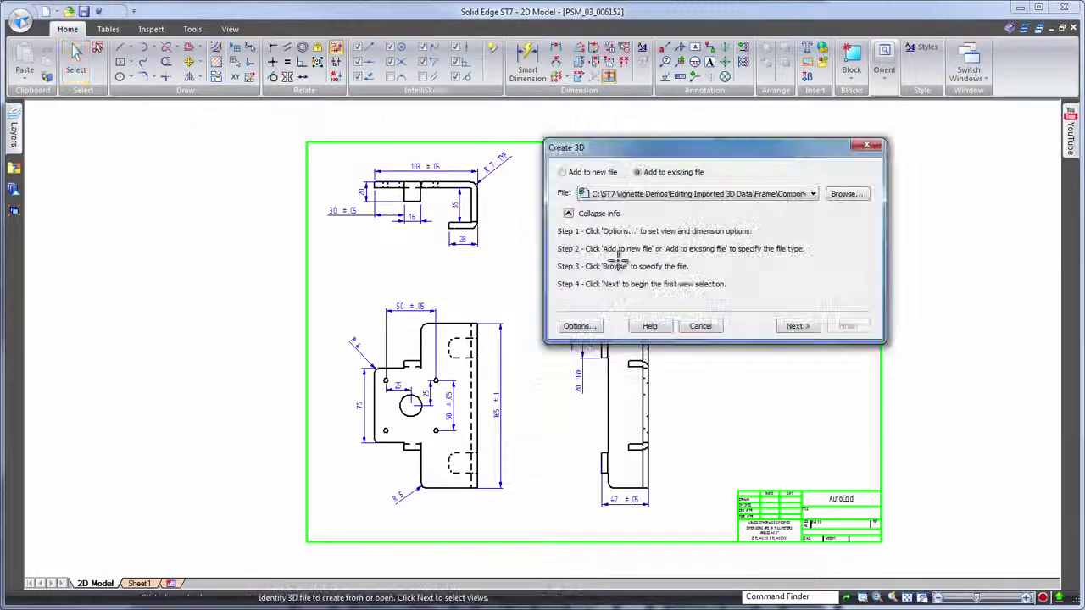
pyautogui.click(796, 326)
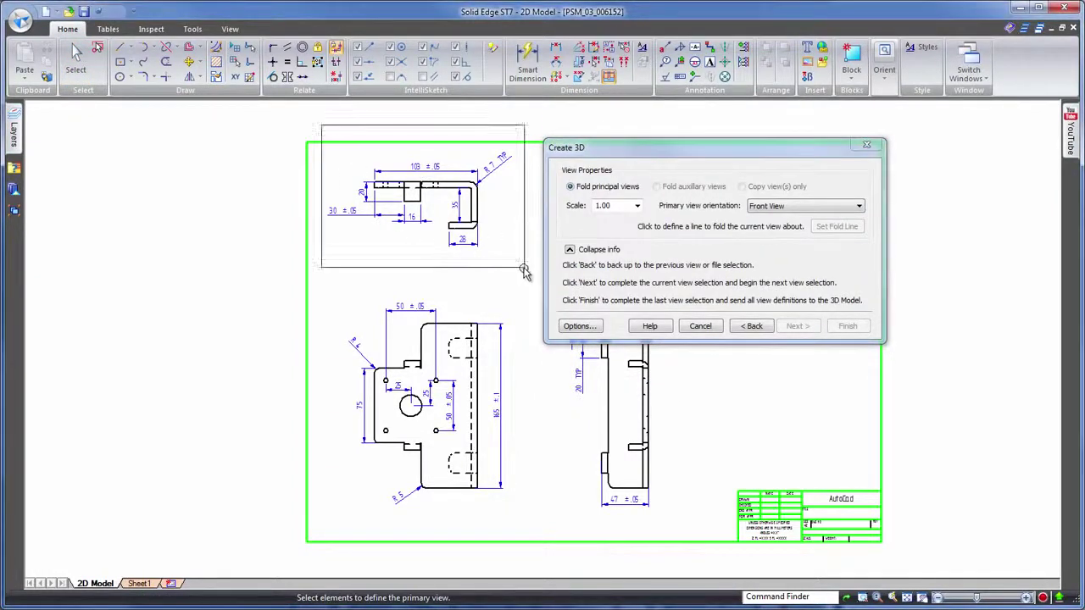
pyautogui.click(807, 328)
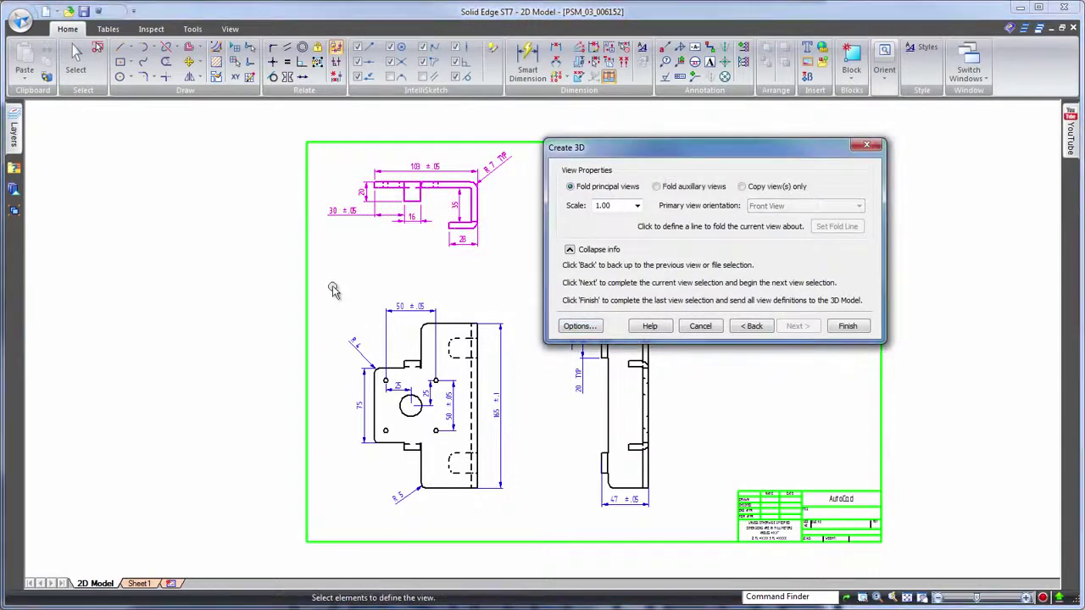
pyautogui.click(527, 522)
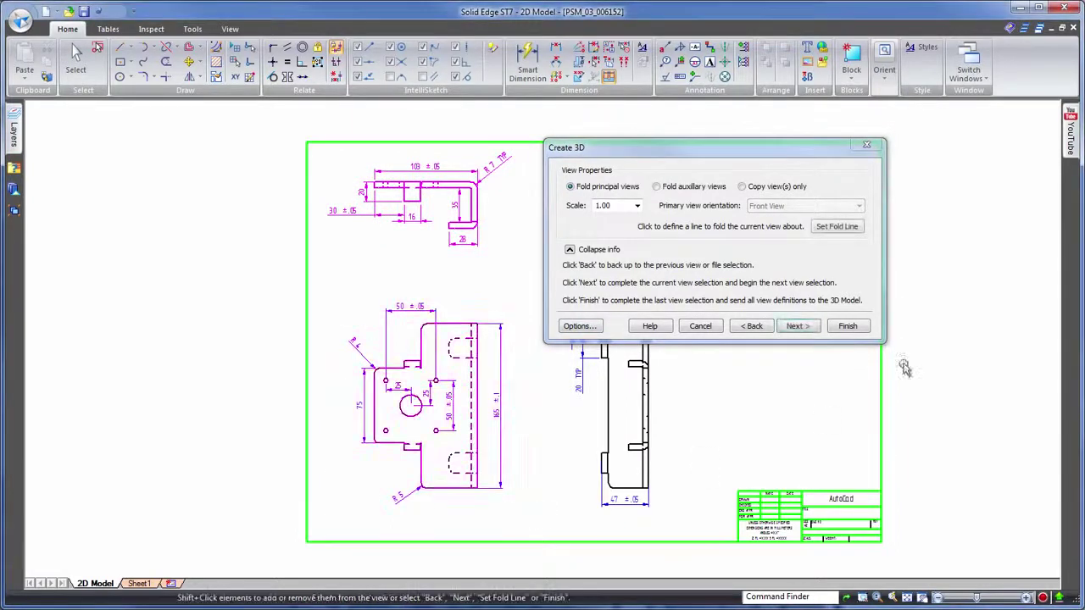
pyautogui.click(848, 326)
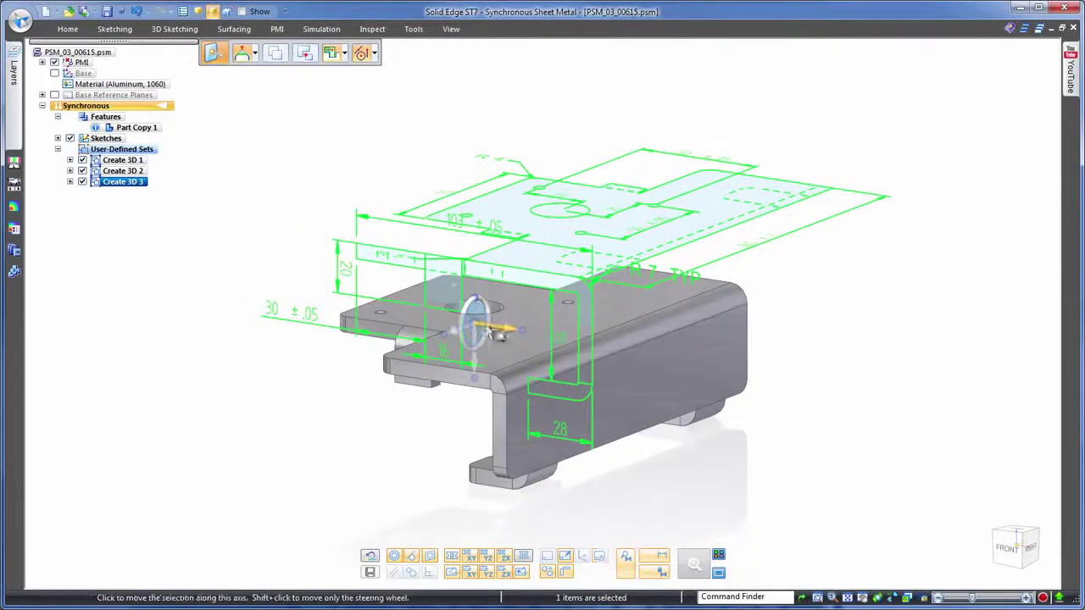
# - Move the three Create 3D view sketches so the drawing's large hole circle coincides with the large hole in the bracket's top face
pyautogui.click(475, 325)
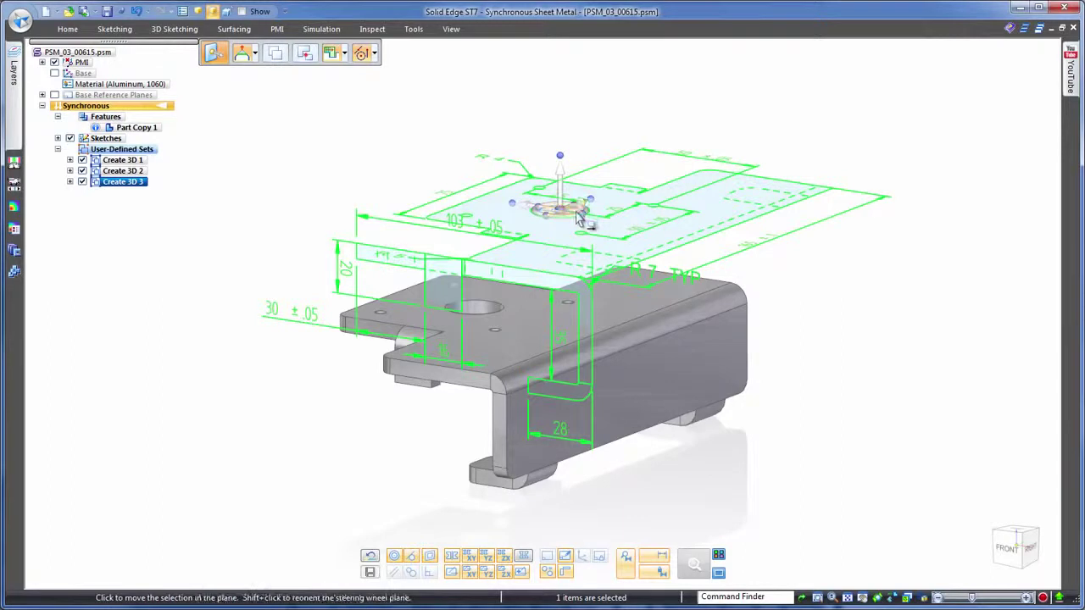
pyautogui.click(567, 212)
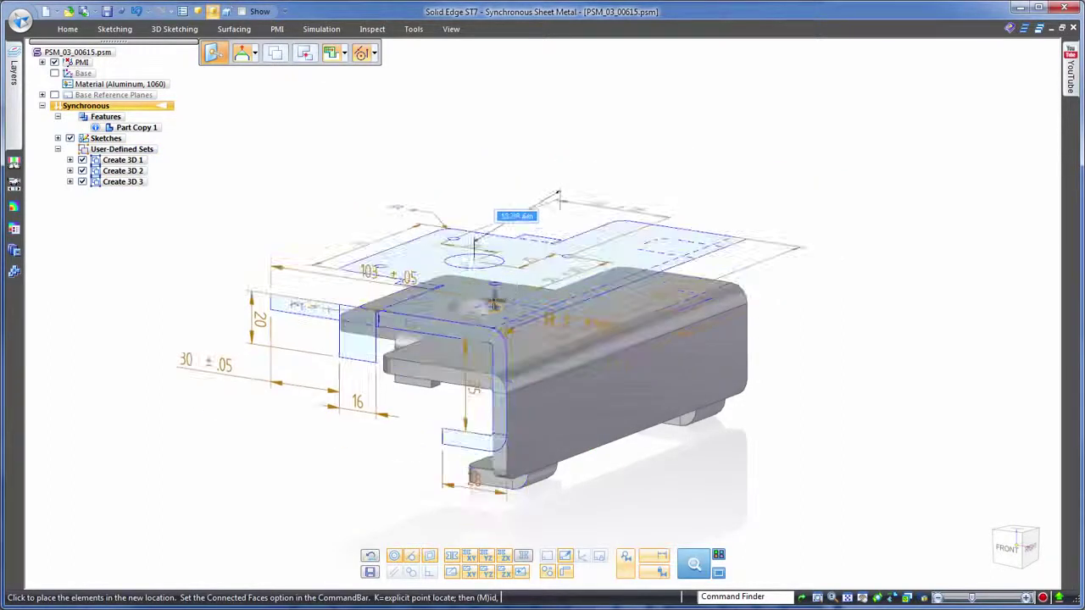
pyautogui.click(495, 302)
pyautogui.click(477, 242)
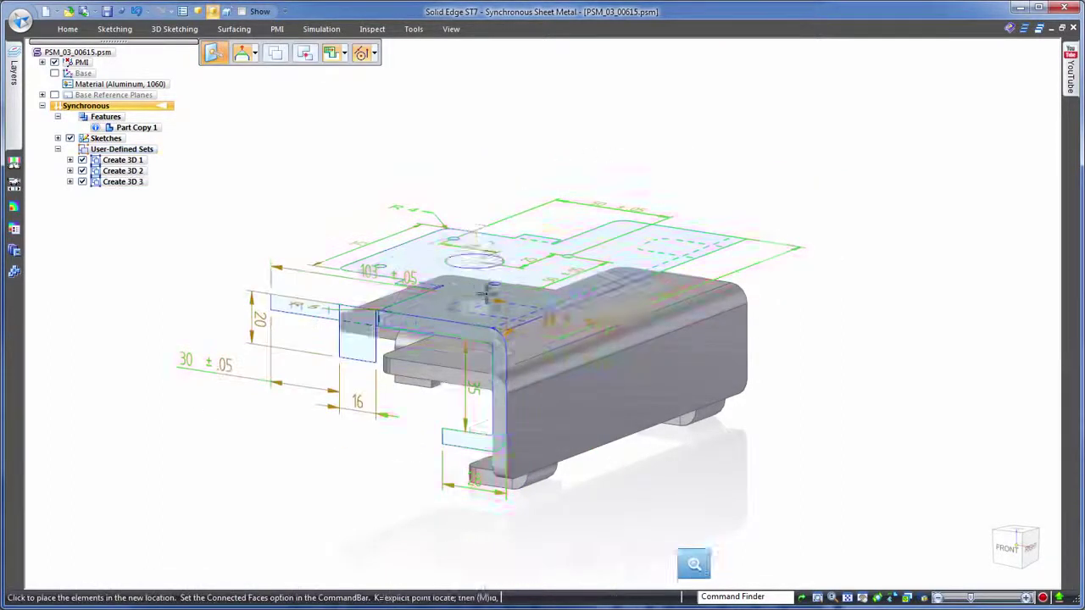
pyautogui.click(536, 263)
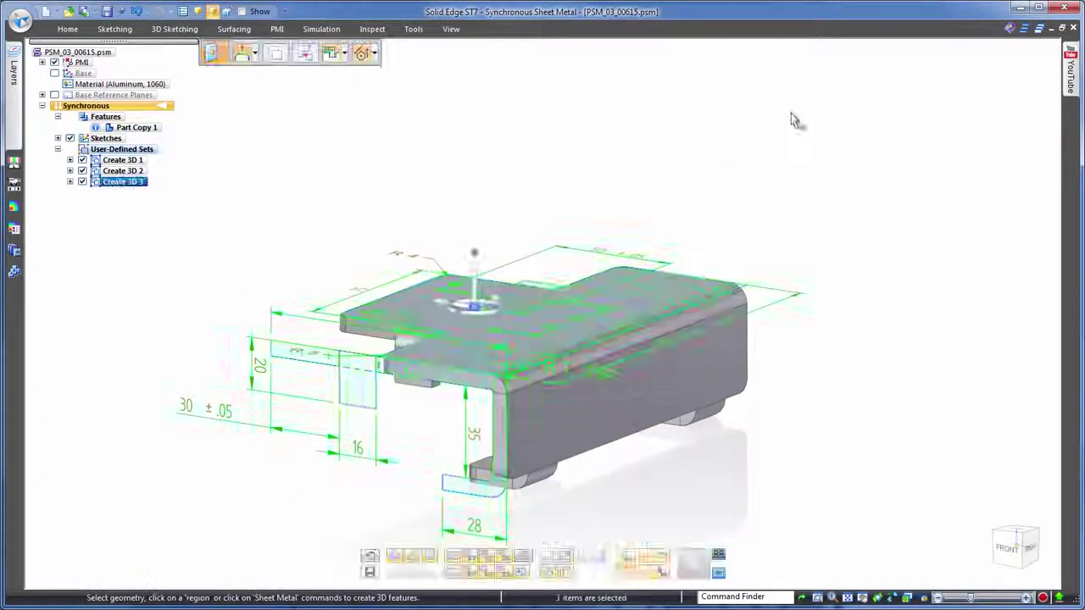
pyautogui.press('Escape')
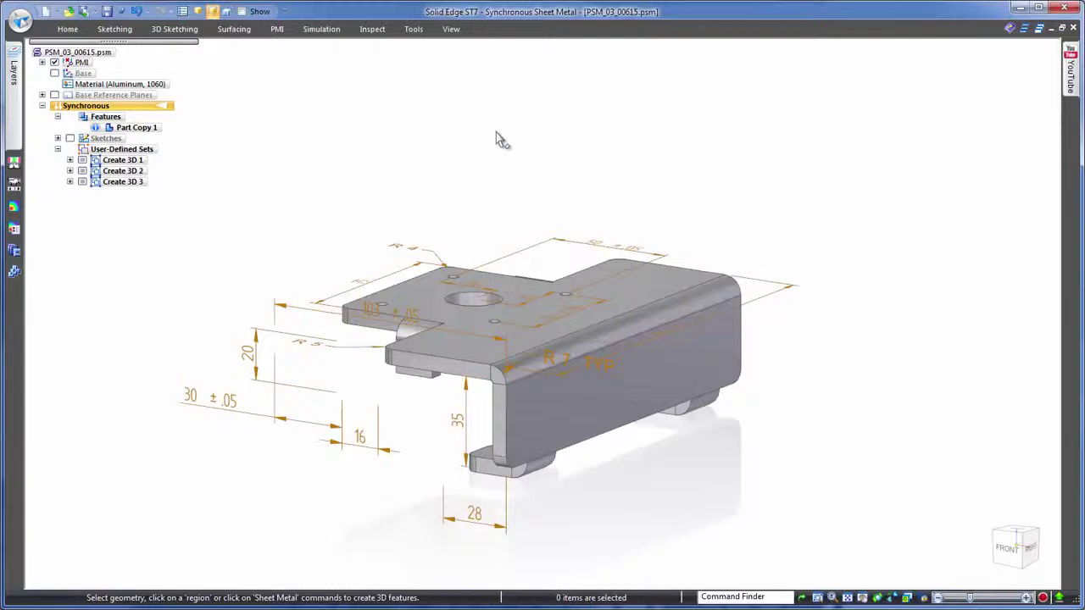
# - Attach the dimensions from the Create 3D view sets to the bracket model
pyautogui.click(127, 182)
pyautogui.rightClick(134, 184)
pyautogui.click(197, 266)
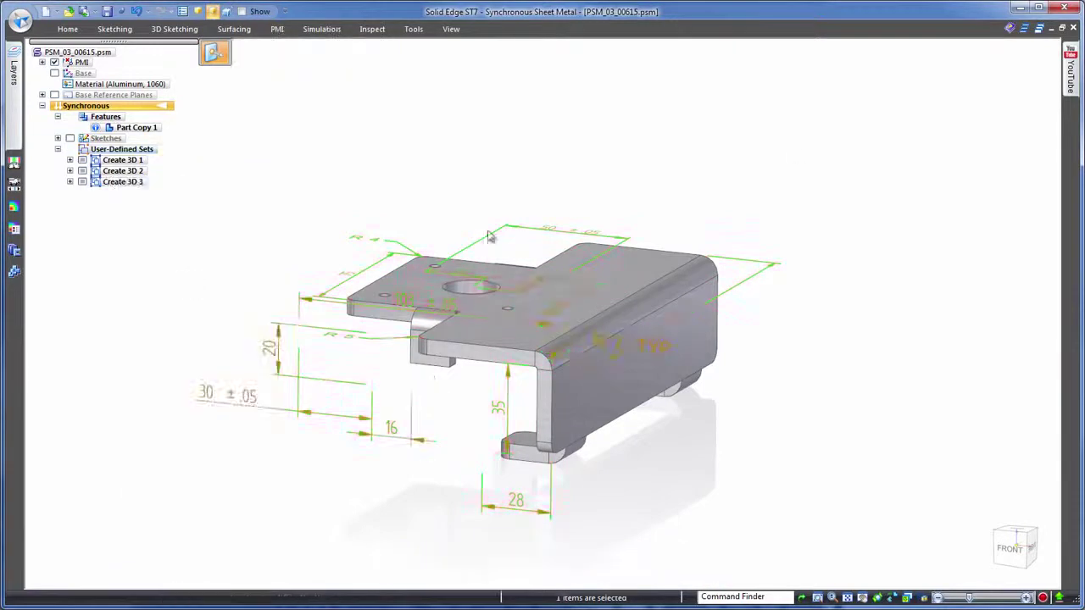
pyautogui.click(831, 151)
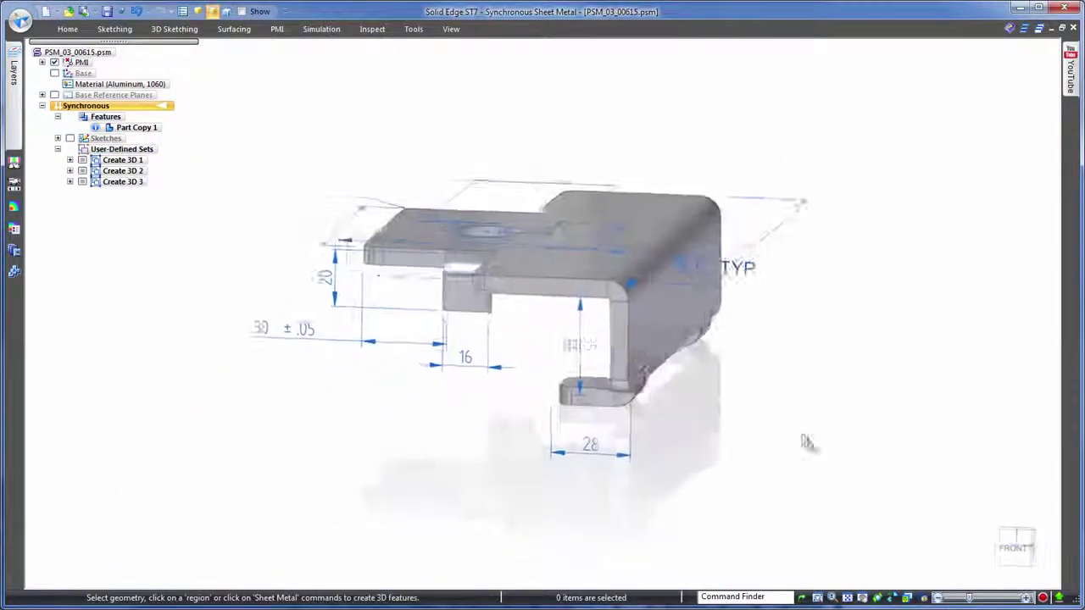
# - Set the lower return flange's horizontal dimension to 35 mm and the vertical dimension above it to 51 mm
pyautogui.click(606, 435)
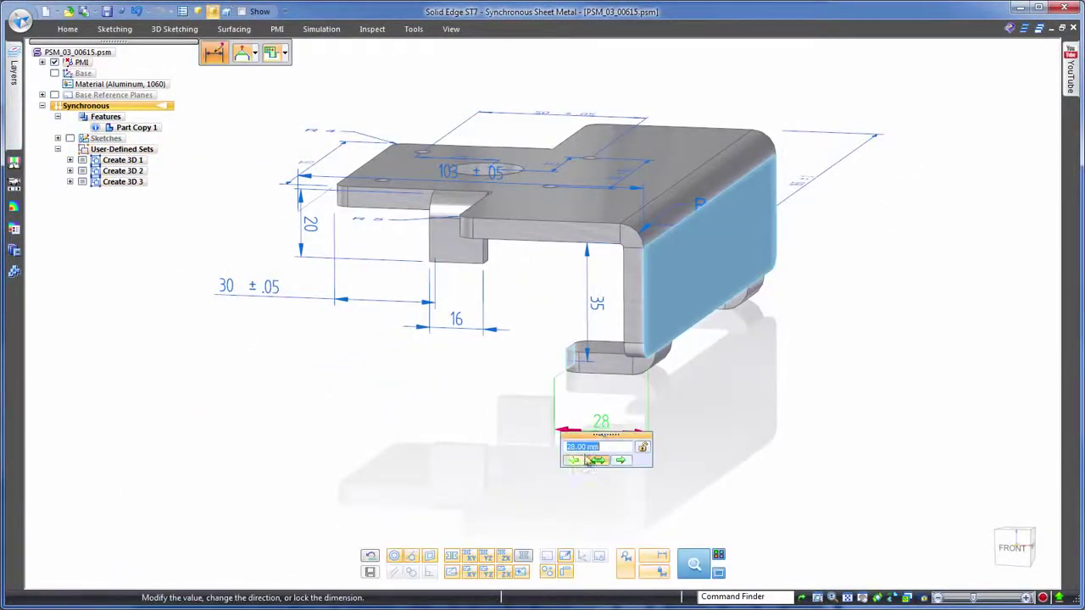
pyautogui.write('35')
pyautogui.press('Return')
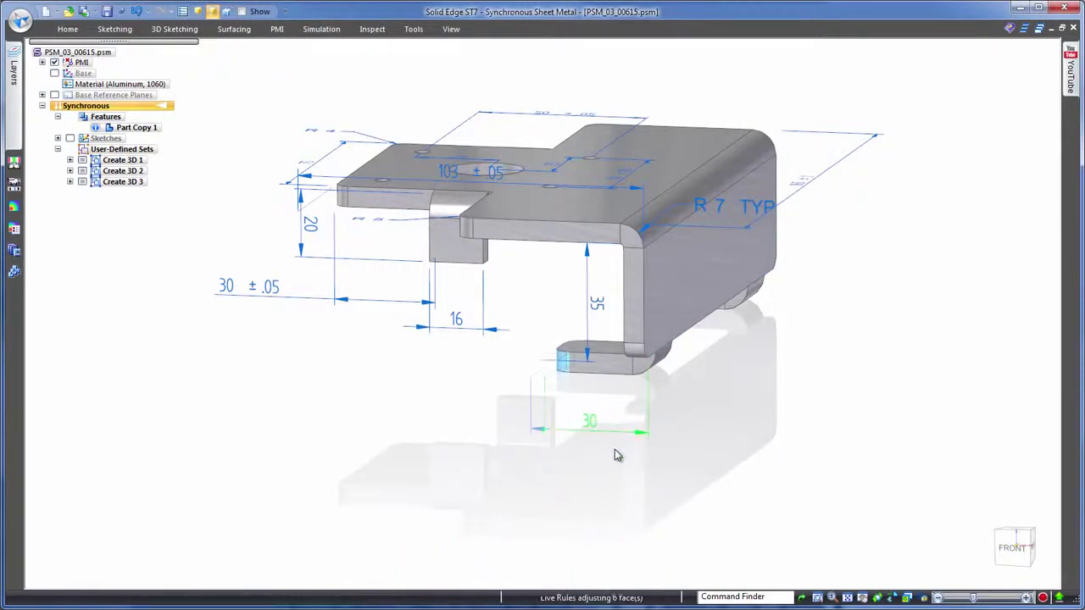
pyautogui.click(599, 311)
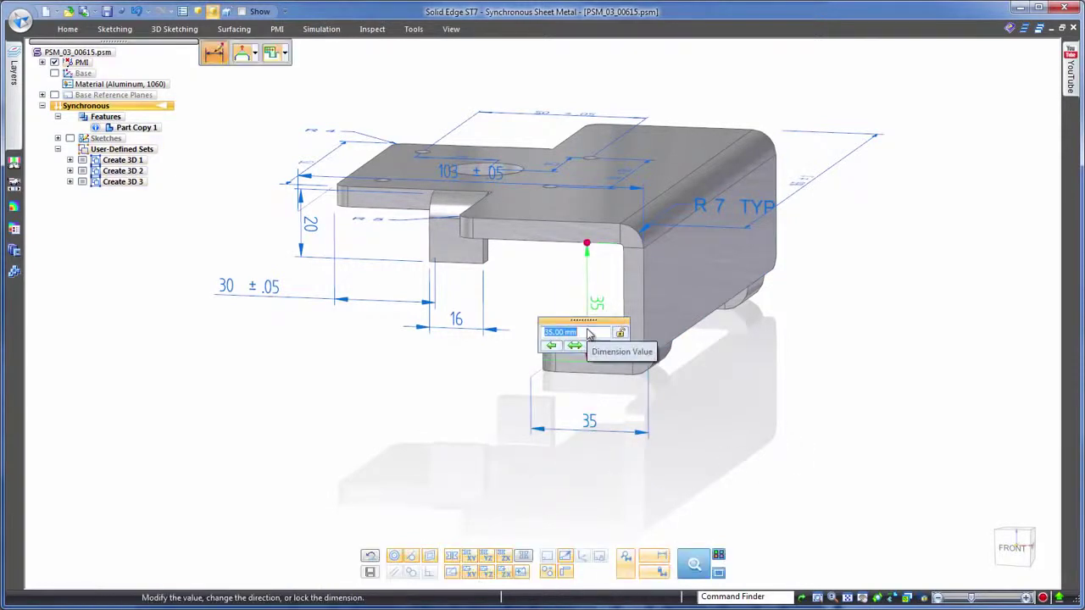
pyautogui.scroll(2, 589, 333)
pyautogui.write('51')
pyautogui.press('Return')
# - Hide the PMI dimensions and transform the imported bracket body into synchronous sheet metal tab and flange features
pyautogui.moveTo(850, 454); pyautogui.dragTo(878, 366, button='middle')
pyautogui.click(55, 62)
pyautogui.click(415, 32)
pyautogui.click(263, 59)
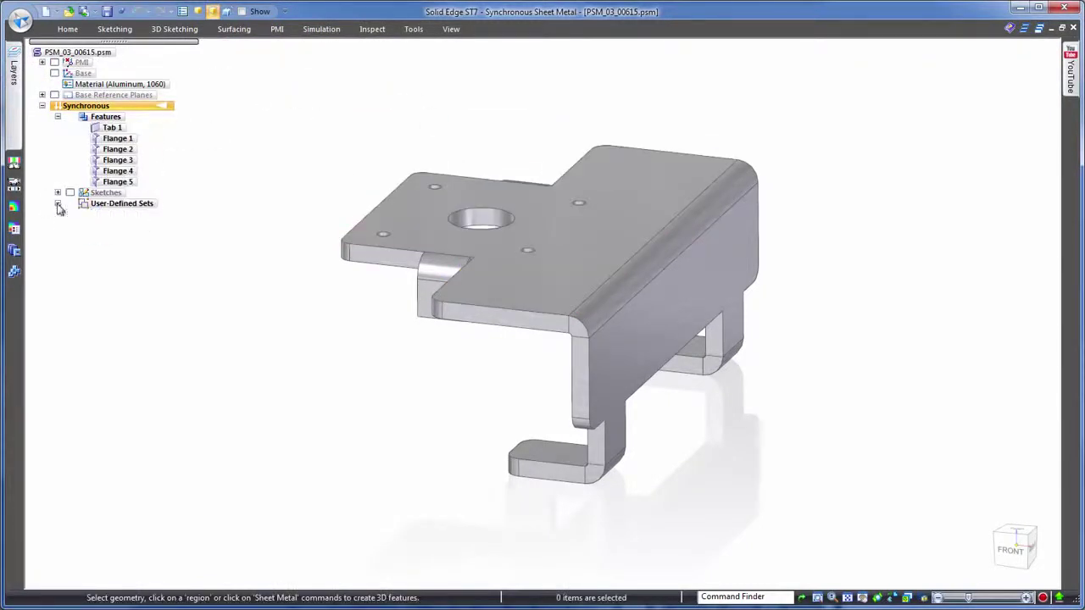
# - Create a flat pattern of the bracket with its top face with the holes oriented upward
pyautogui.click(413, 28)
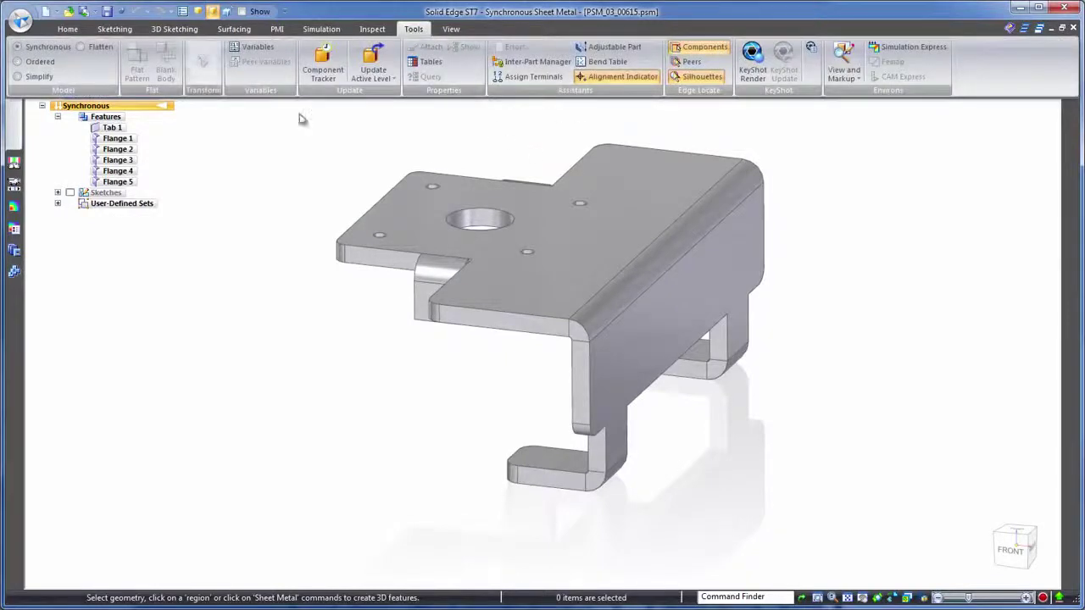
pyautogui.click(95, 46)
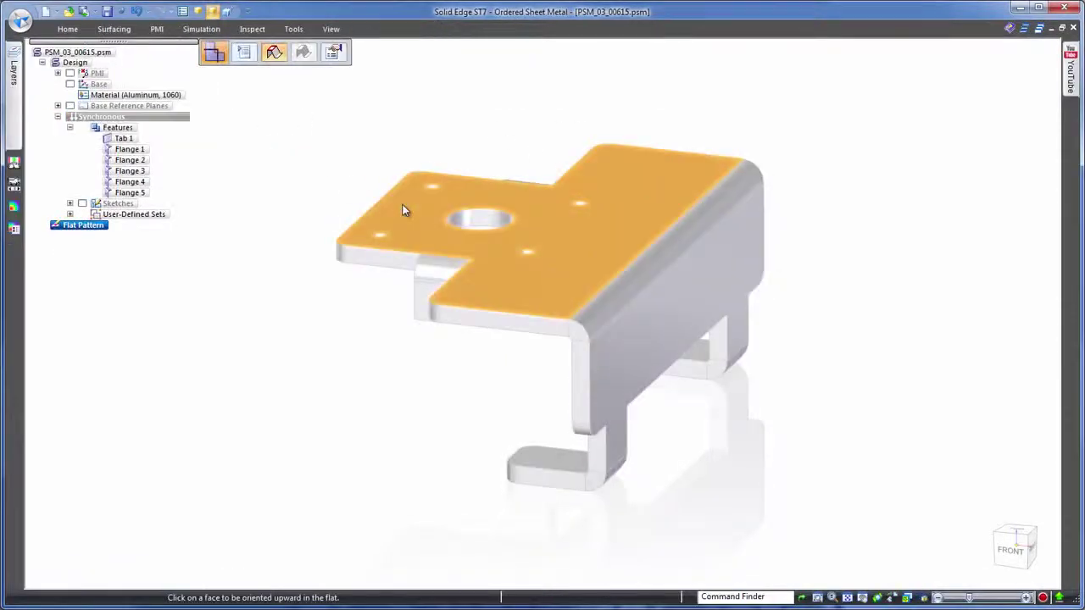
pyautogui.click(390, 193)
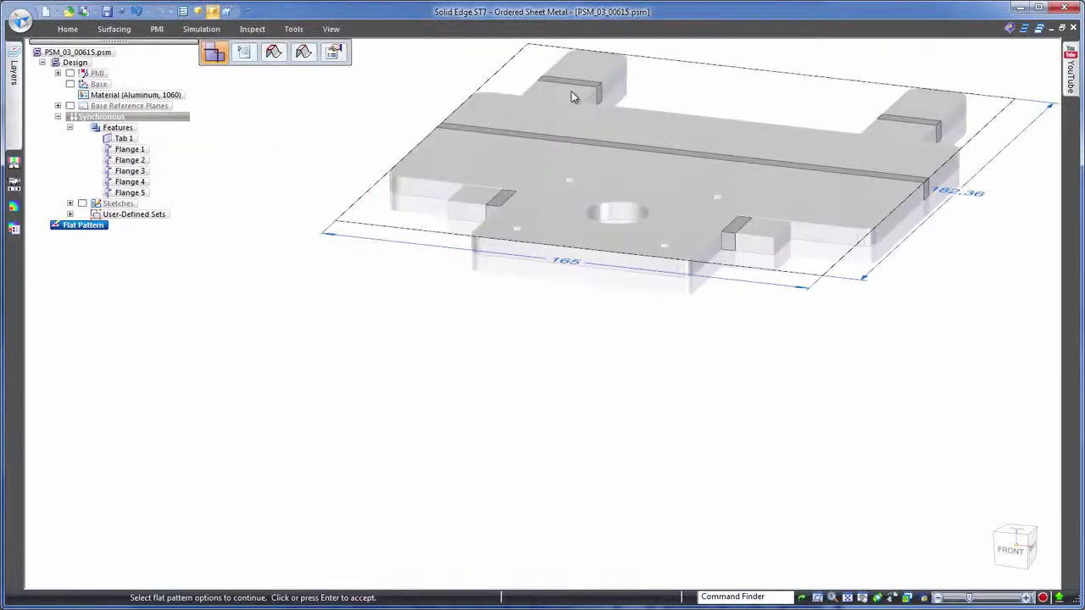
pyautogui.click(1019, 531)
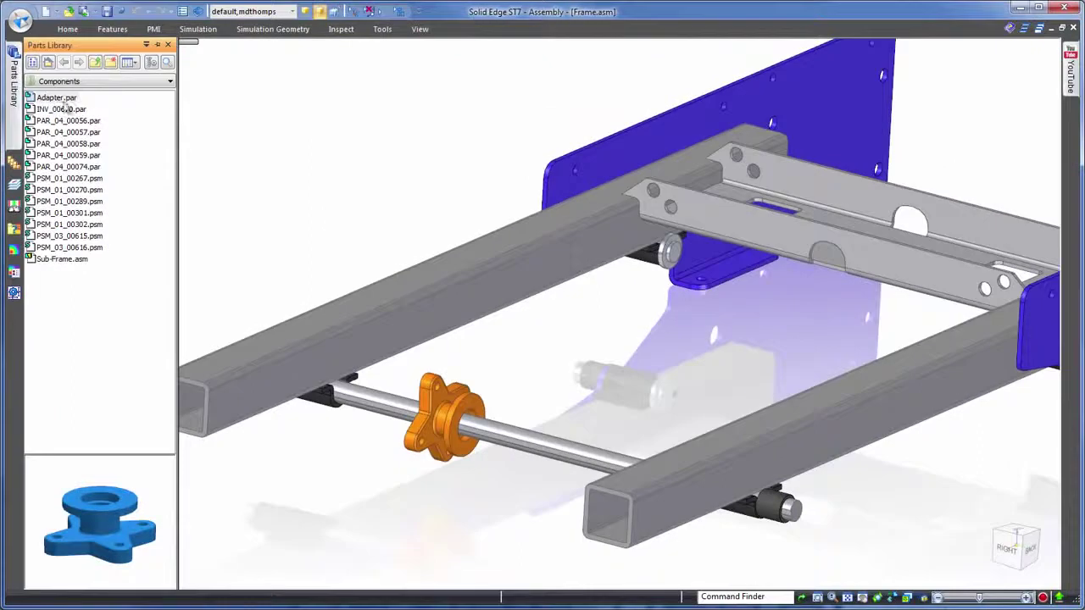
# - Place PSM_03_00615.psm in the frame assembly, mating it to two faces of the frame tube and aligning its large hole with the shaft
pyautogui.click(70, 236)
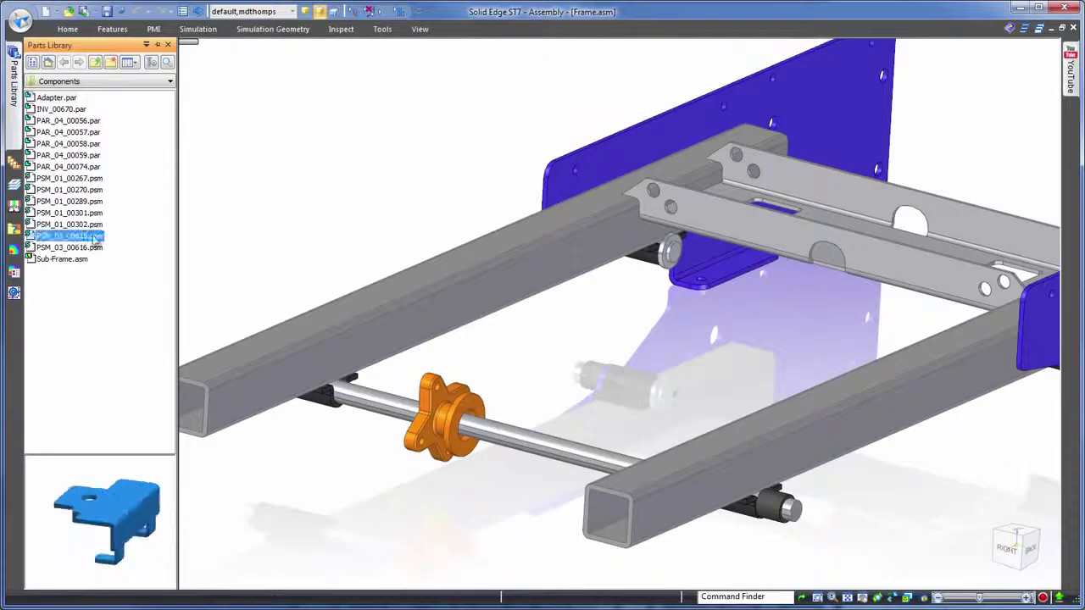
pyautogui.moveTo(71, 239); pyautogui.dragTo(627, 299)
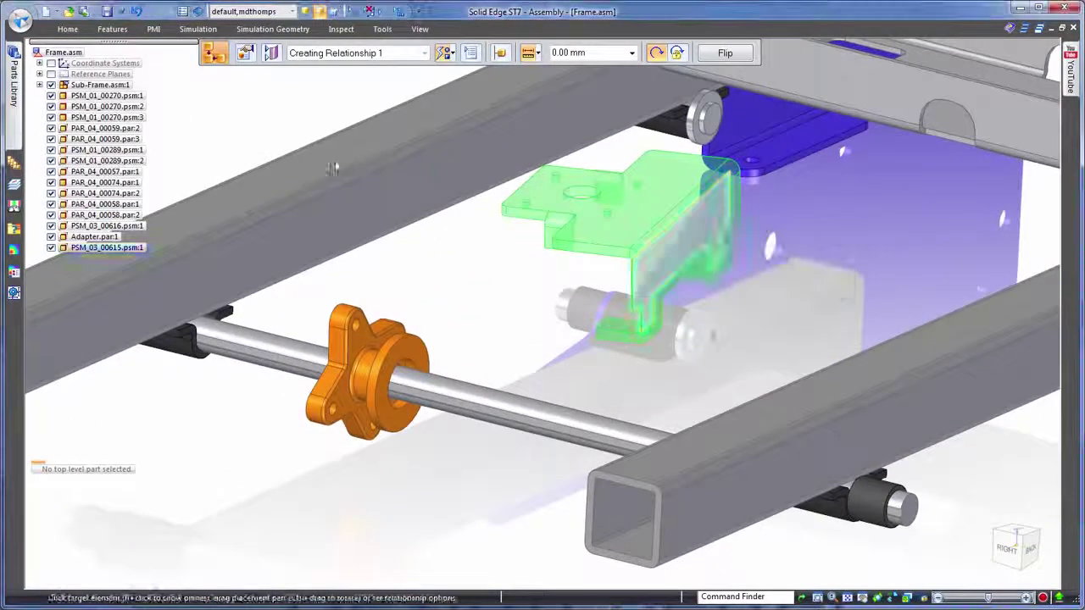
pyautogui.click(332, 169)
pyautogui.click(319, 296)
pyautogui.click(440, 195)
pyautogui.click(428, 246)
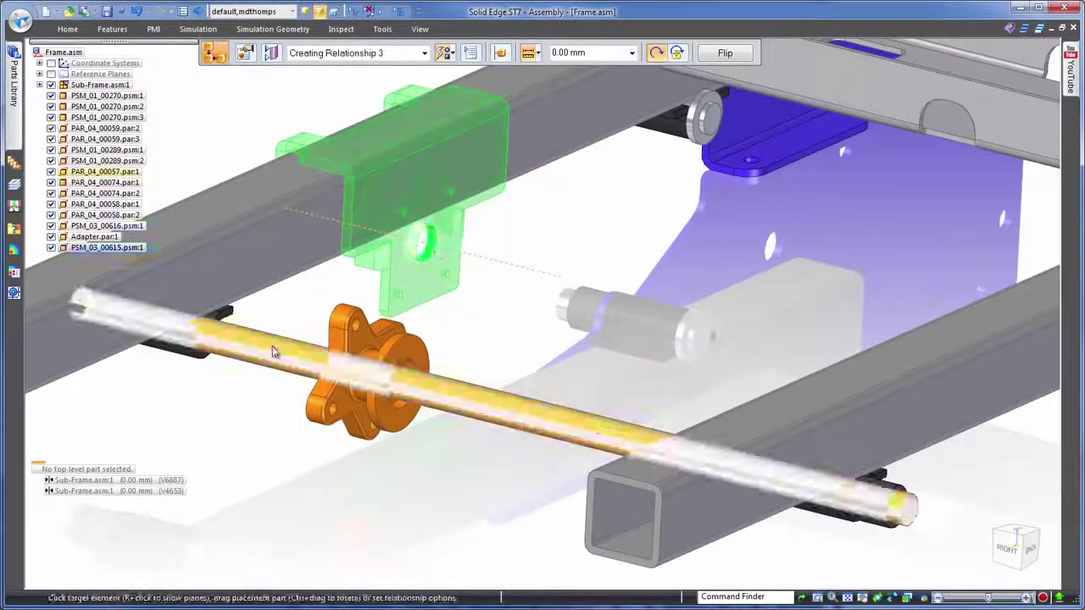
pyautogui.click(275, 345)
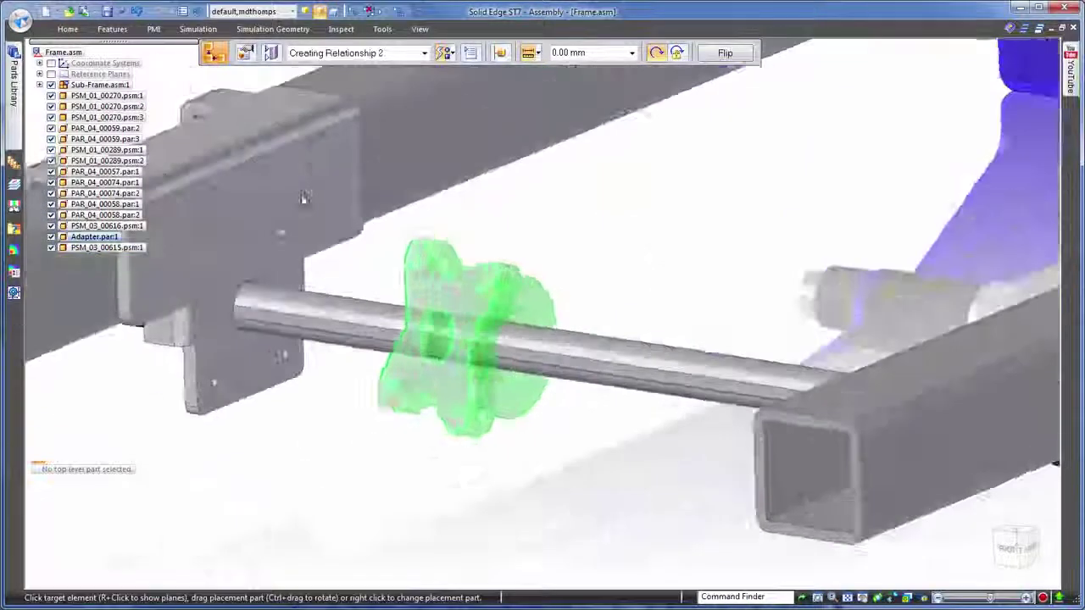
# - Mate the adapter's lobed flange to the bracket face with a 0.00 mm offset and align their holes
pyautogui.click(304, 197)
pyautogui.click(508, 145)
pyautogui.click(451, 196)
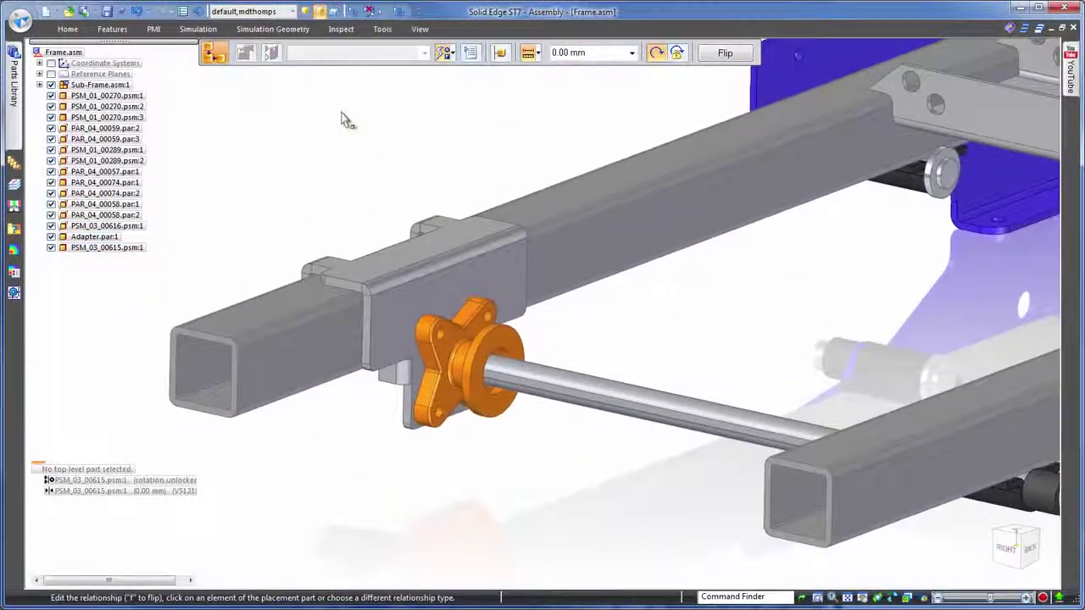
pyautogui.press('Escape')
# - Place INV_00670.par in the assembly, aligned with the shaft, mated to the adapter's round flange and fixed in rotation
pyautogui.moveTo(14, 75)
pyautogui.moveTo(77, 111); pyautogui.dragTo(754, 343)
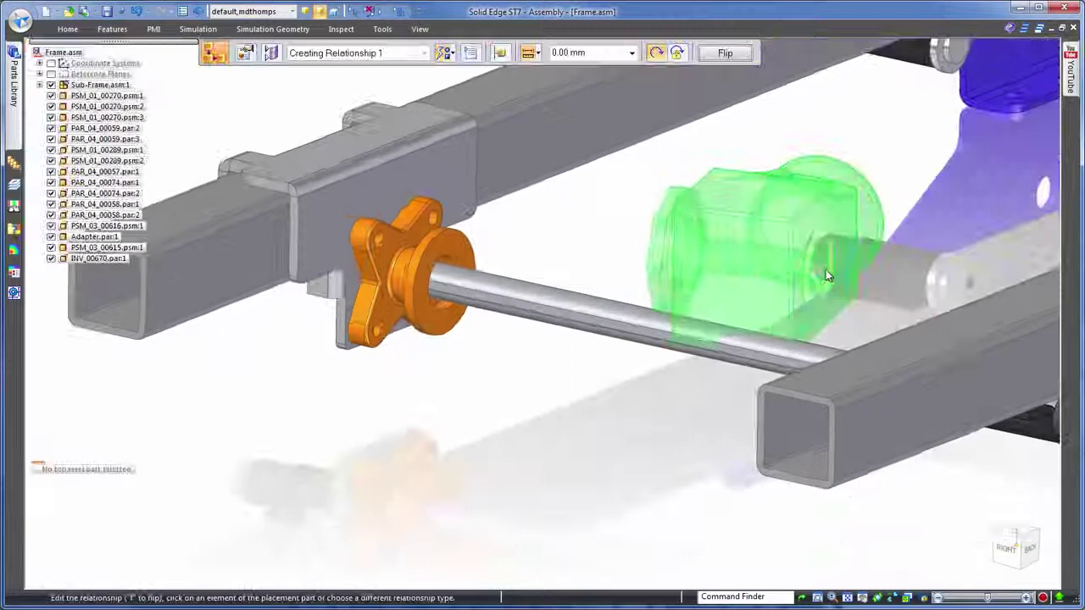
pyautogui.click(826, 276)
pyautogui.click(640, 301)
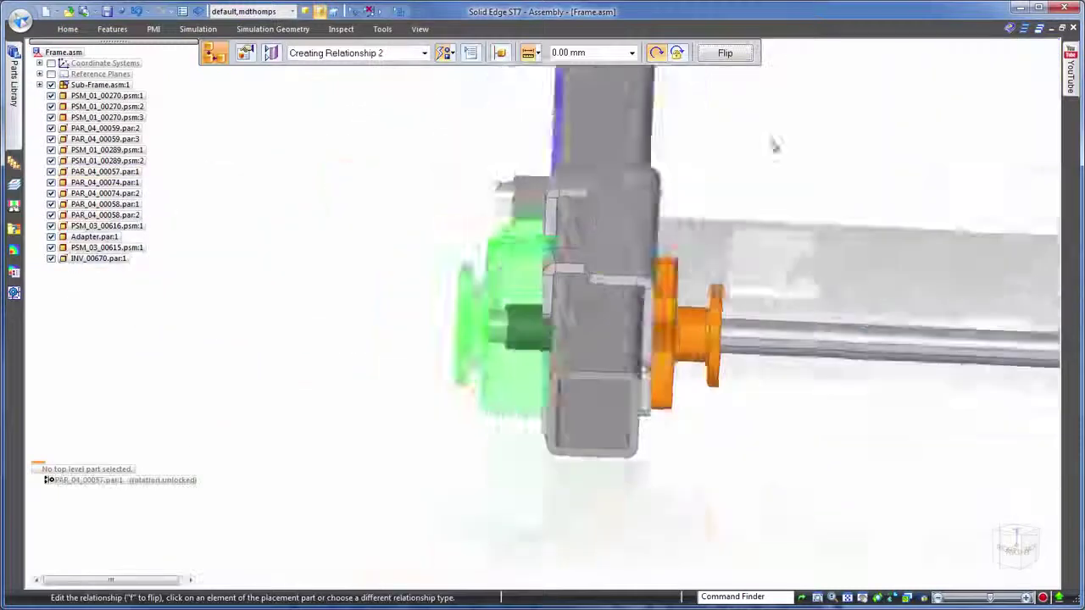
pyautogui.click(496, 326)
pyautogui.click(727, 290)
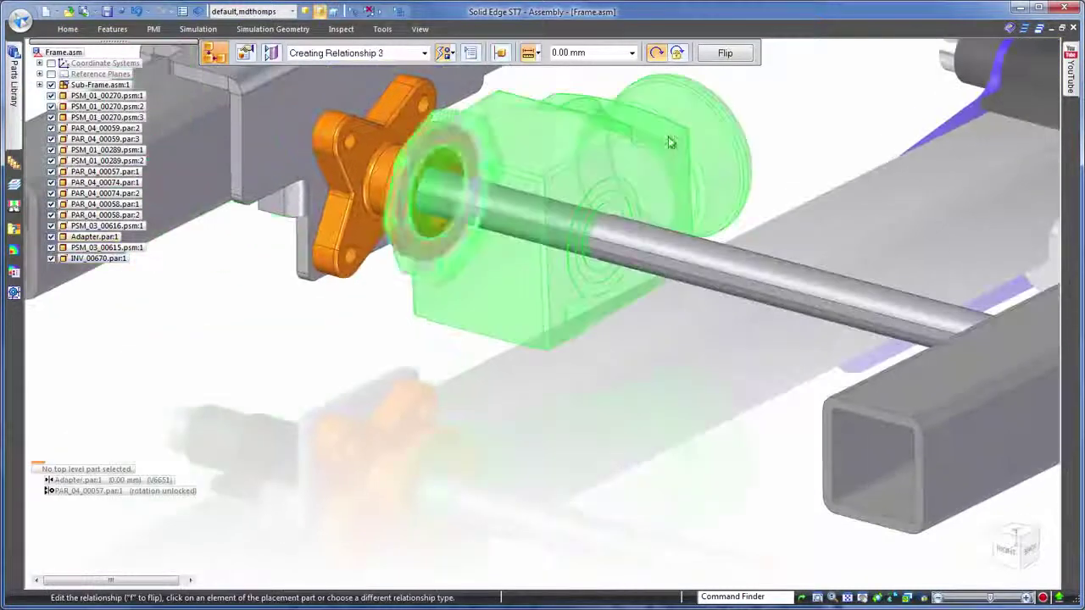
pyautogui.scroll(6, 627, 222)
pyautogui.click(485, 192)
pyautogui.click(772, 240)
# - Open the adapter for in-place editing within the frame assembly
pyautogui.scroll(-6, 677, 356)
pyautogui.moveTo(458, 178); pyautogui.dragTo(782, 226, button='middle')
pyautogui.scroll(4, 782, 225)
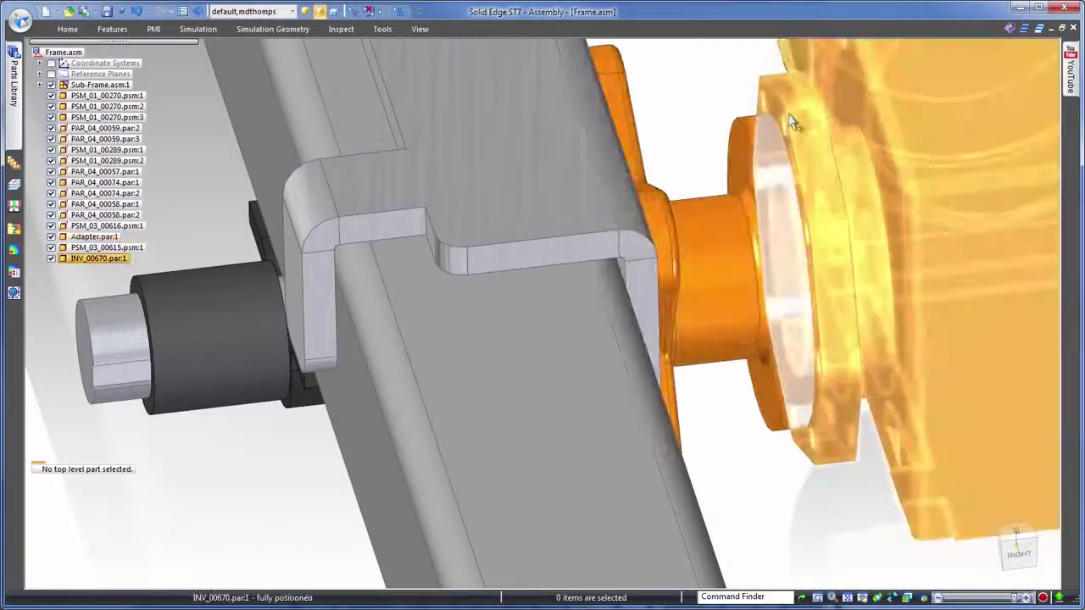
pyautogui.click(767, 246)
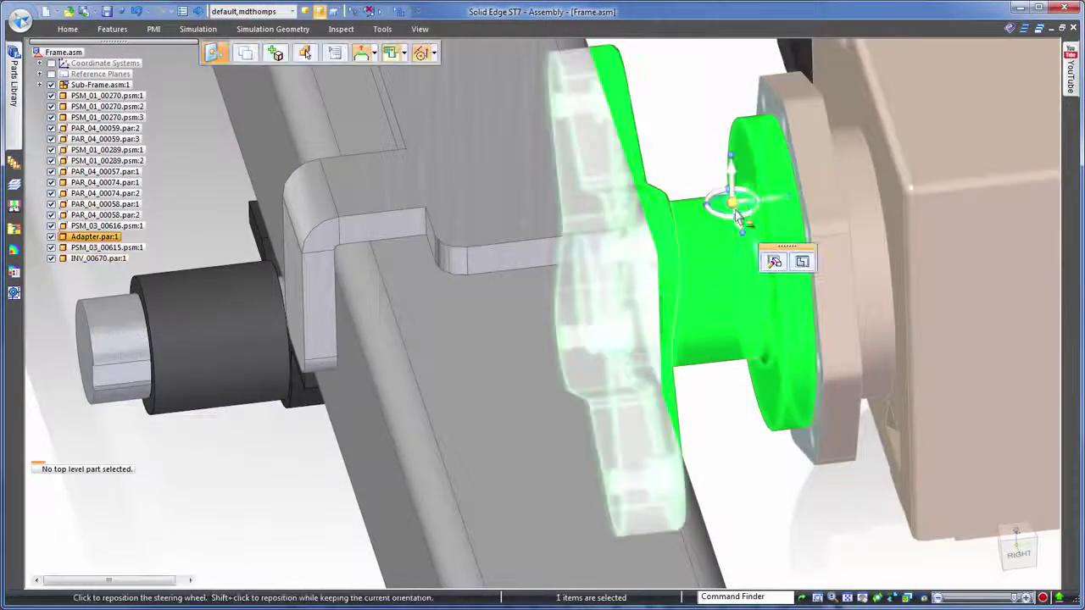
pyautogui.click(803, 262)
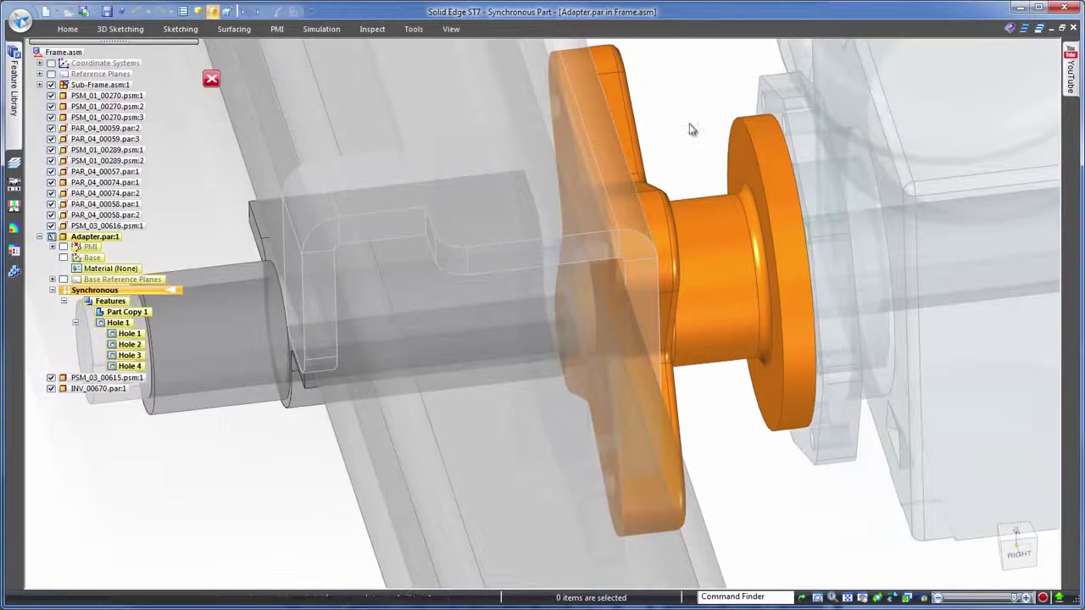
# - Extrude the gearbox's flange face 6 mm as a matching flange on the adapter and return to the assembly
pyautogui.rightClick(691, 129)
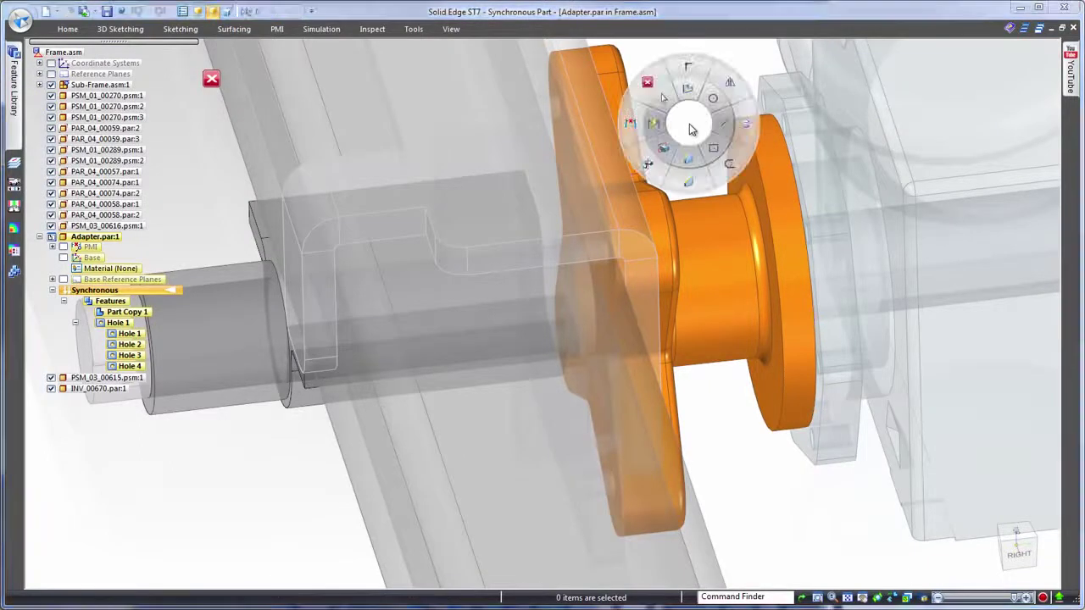
pyautogui.click(669, 150)
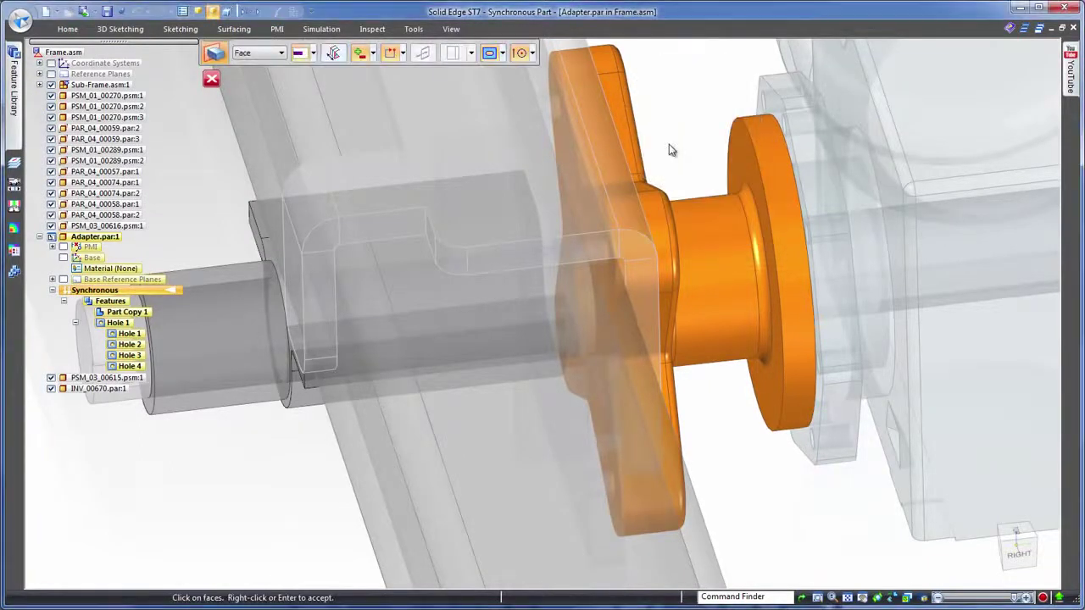
pyautogui.click(773, 110)
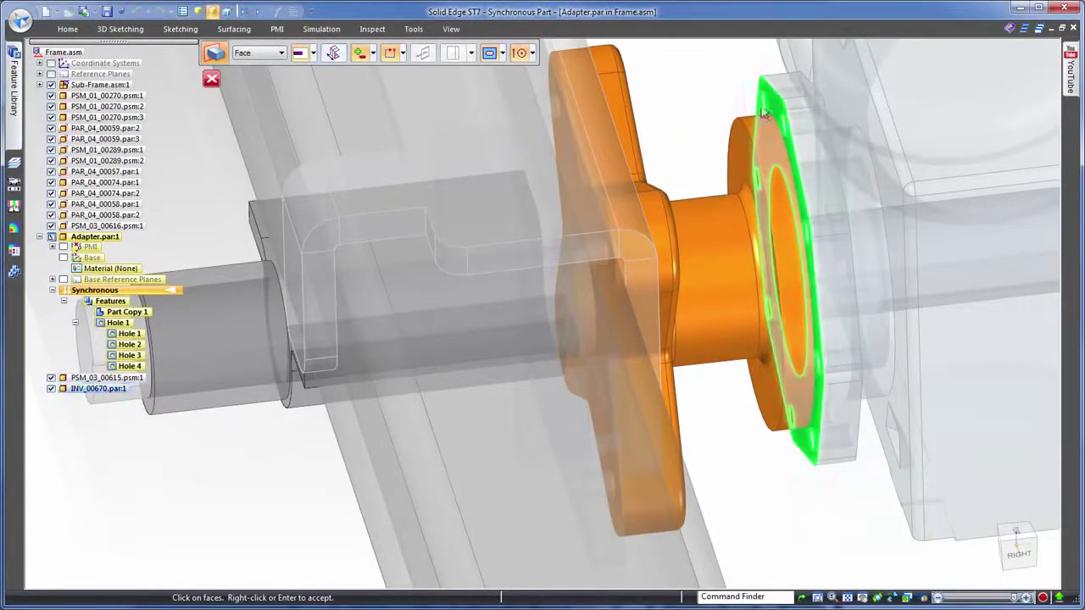
pyautogui.rightClick(717, 100)
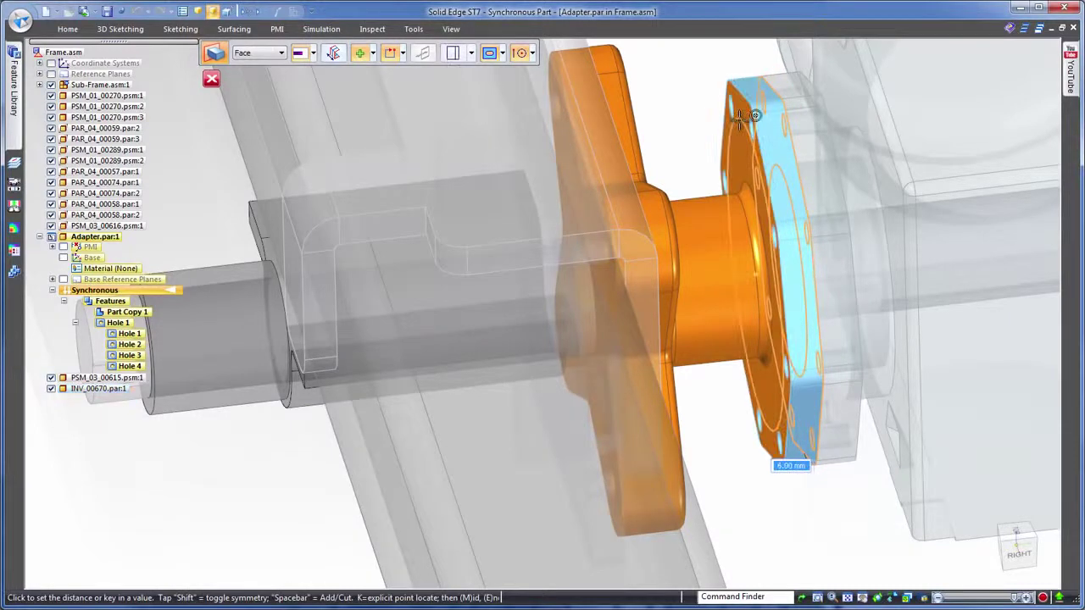
pyautogui.click(697, 80)
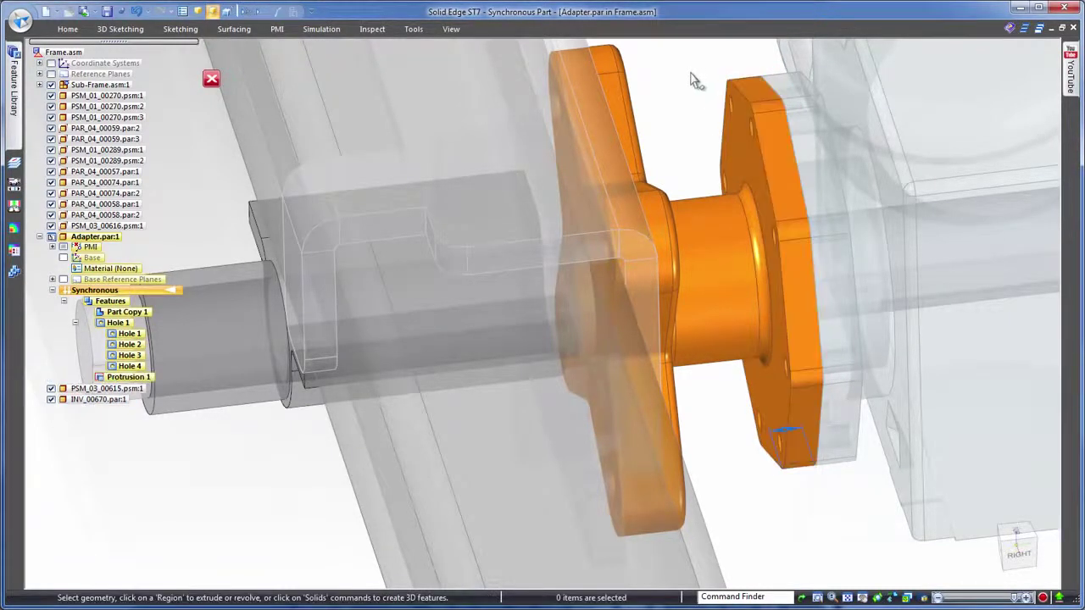
pyautogui.moveTo(668, 98); pyautogui.dragTo(688, 92, button='middle')
pyautogui.click(211, 81)
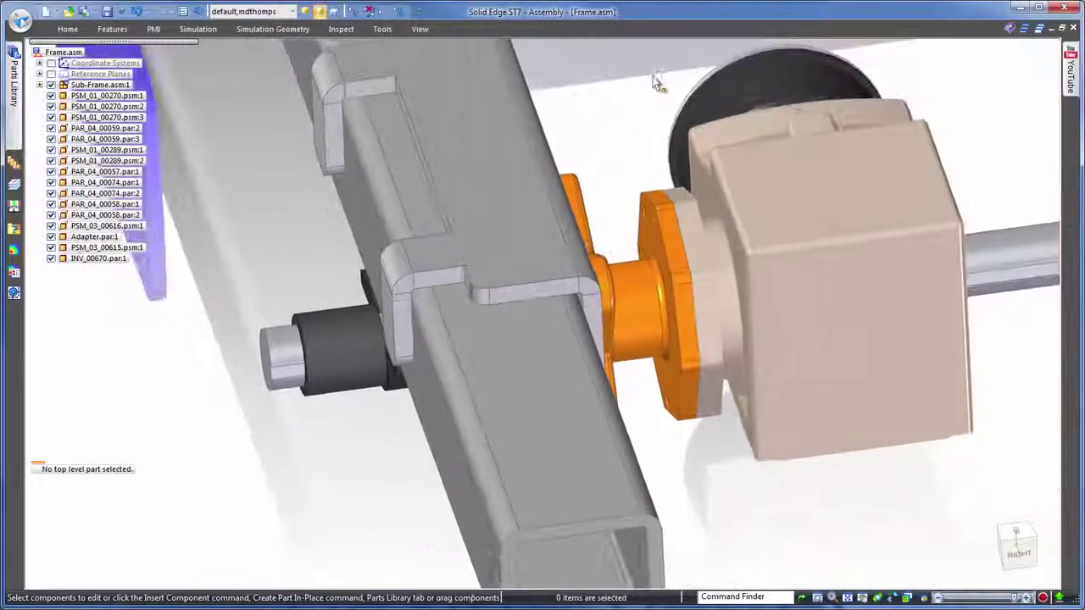
# - Move the gearbox housing faces 20 mm along the shaft, away from the gearbox's mounting flange
pyautogui.moveTo(657, 82); pyautogui.dragTo(385, 419, button='middle')
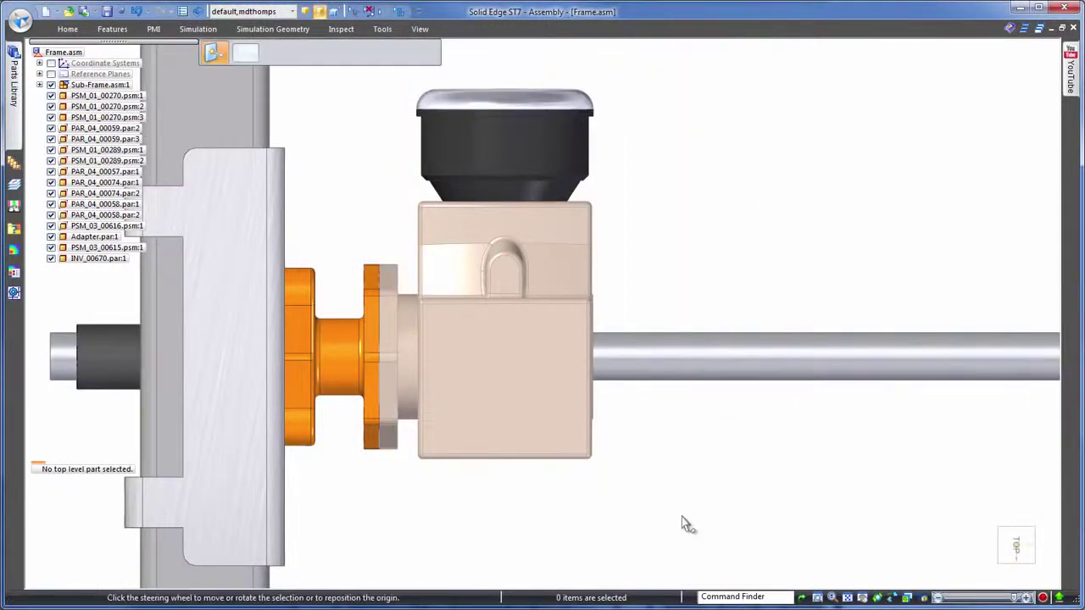
pyautogui.click(549, 312)
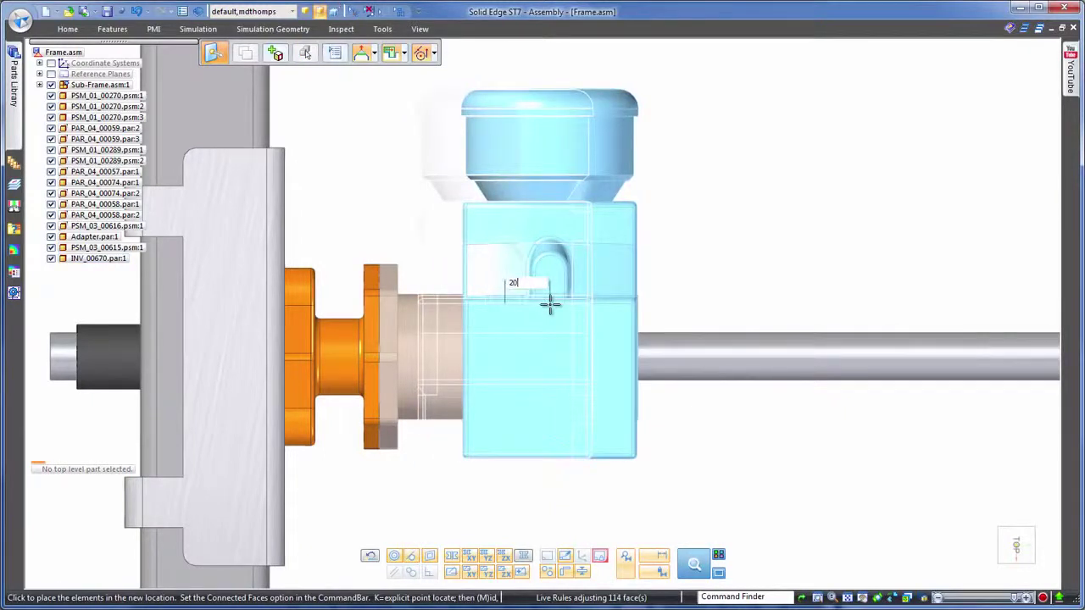
pyautogui.click(556, 307)
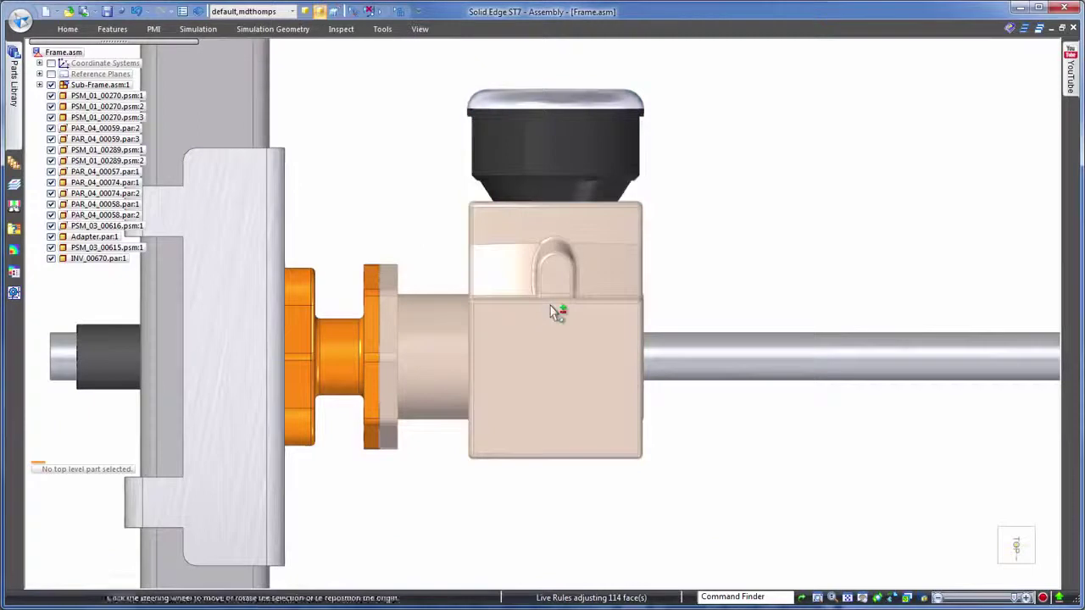
pyautogui.click(716, 244)
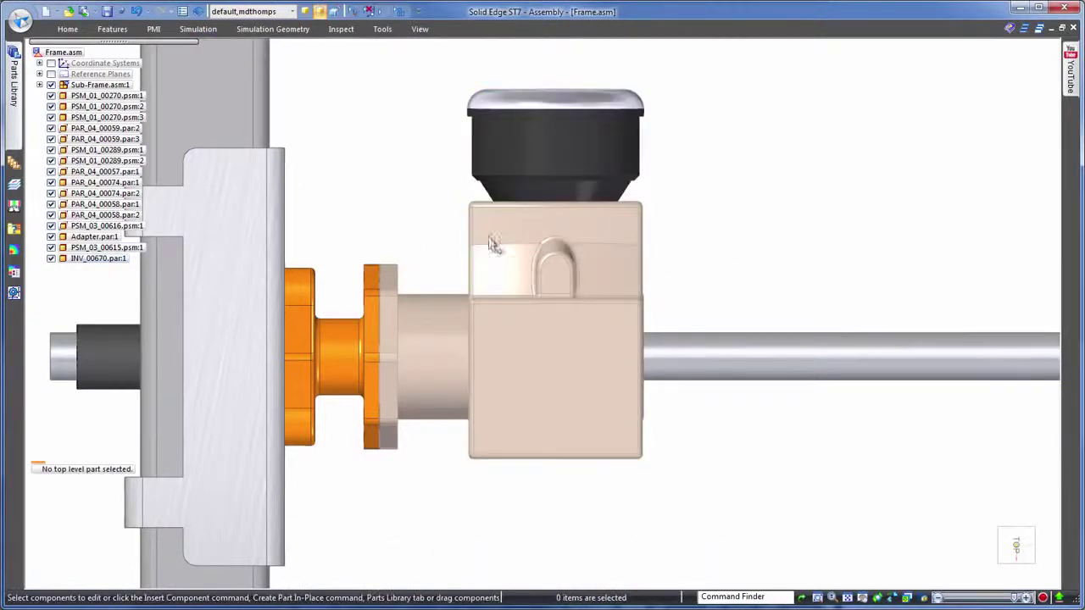
# - Move the mating flanges of the adapter and gearbox together along the shaft toward the gearbox housing
pyautogui.moveTo(433, 504); pyautogui.dragTo(432, 504)
pyautogui.moveTo(704, 168); pyautogui.dragTo(343, 143, button='middle')
pyautogui.scroll(4, 443, 99)
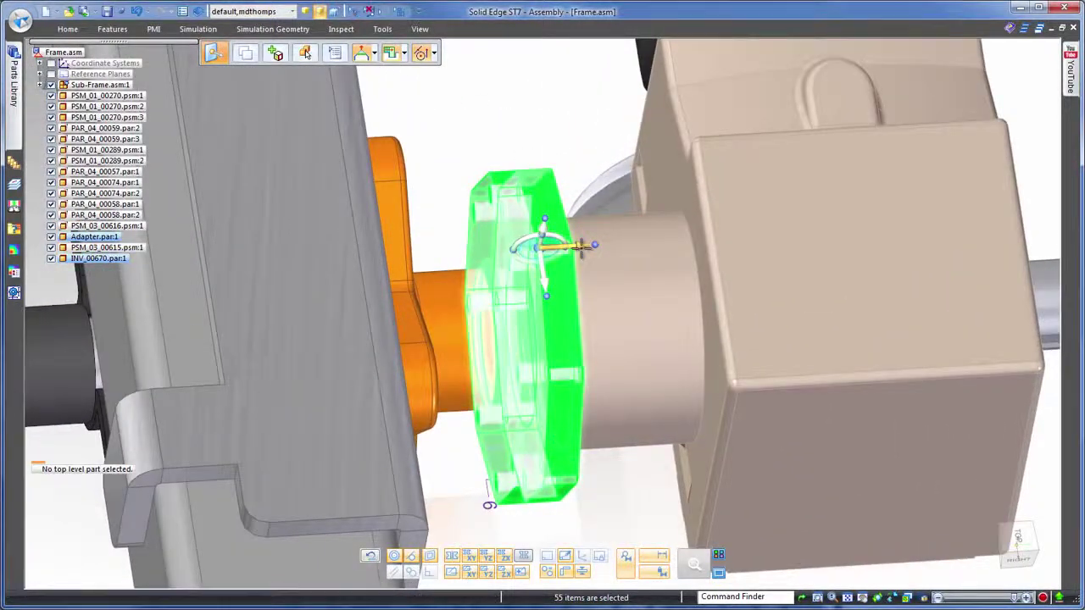
pyautogui.click(583, 246)
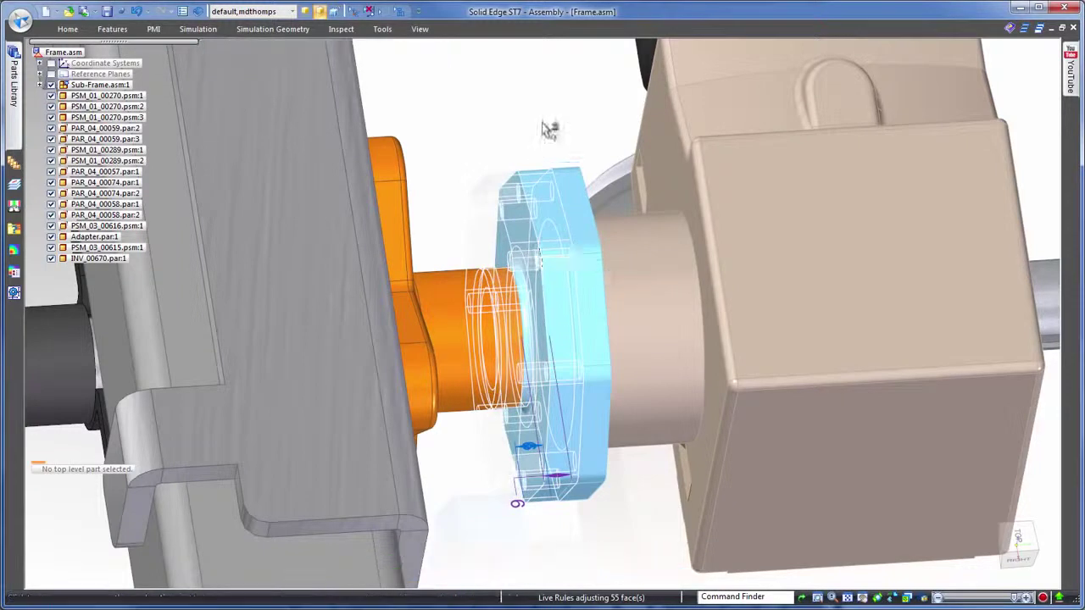
pyautogui.press('Escape')
pyautogui.scroll(-5, 543, 116)
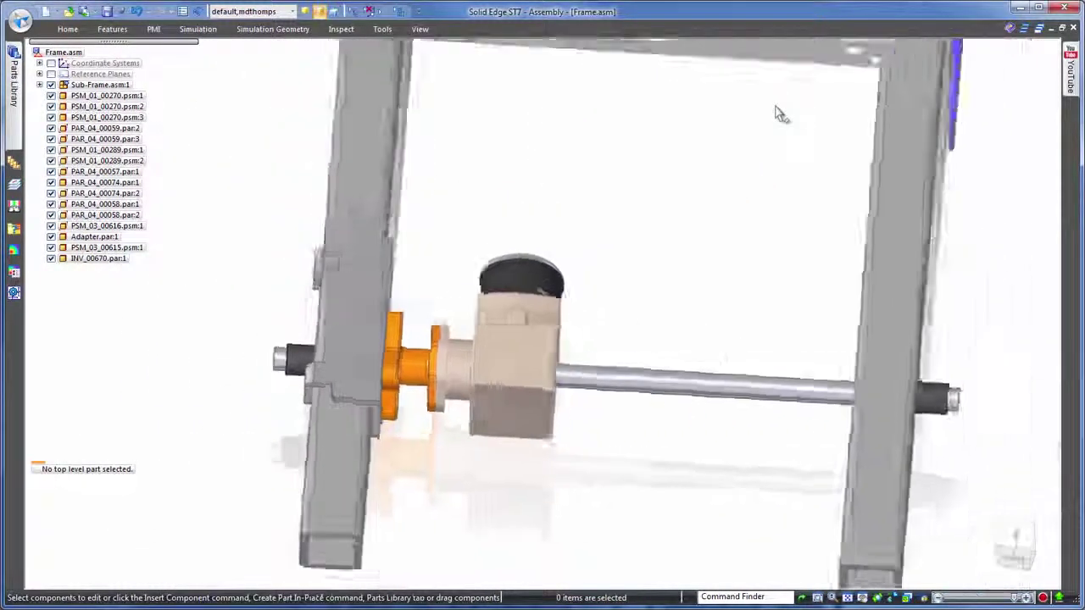